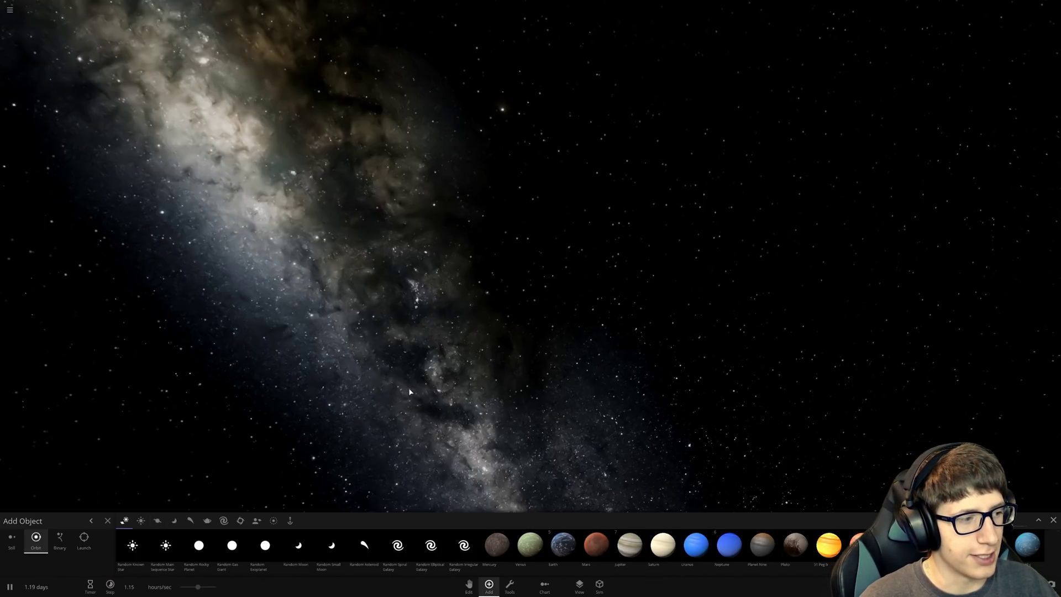
- Place two random rocky planets orbiting each other as a binary pair
left_click(189, 521)
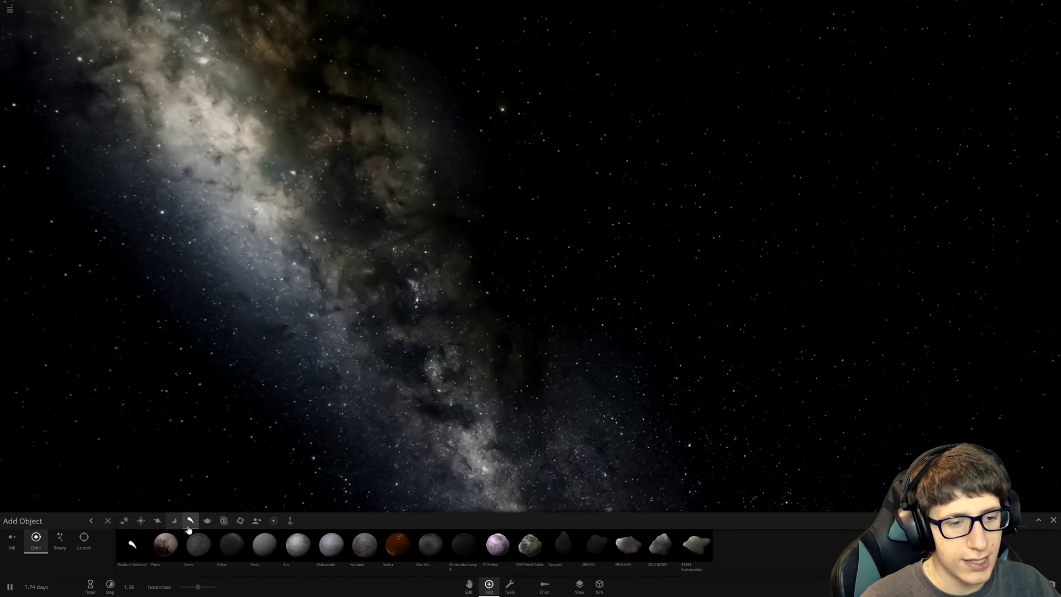
left_click(158, 520)
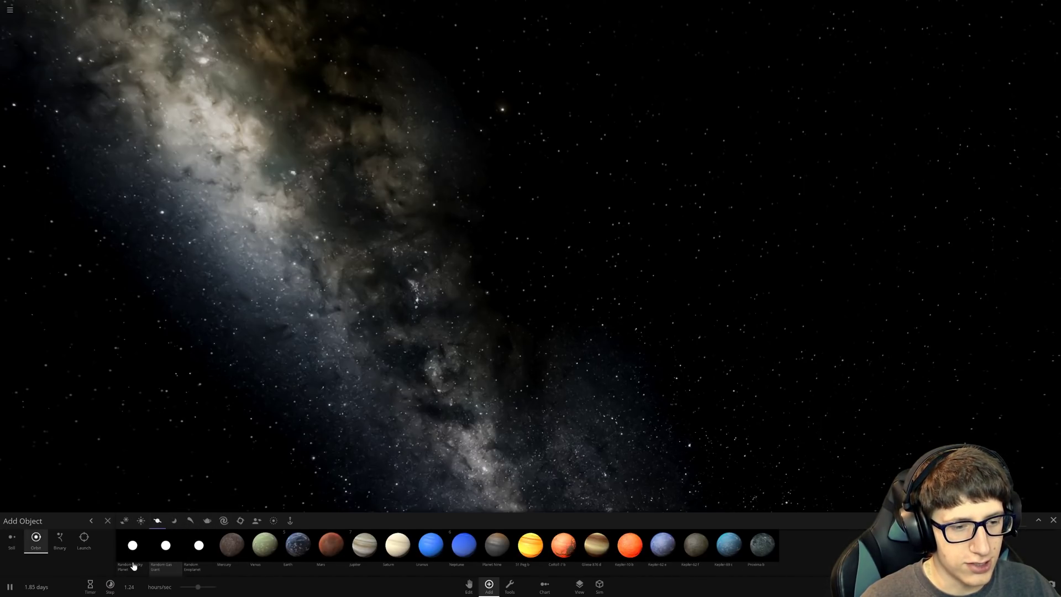
left_click(60, 538)
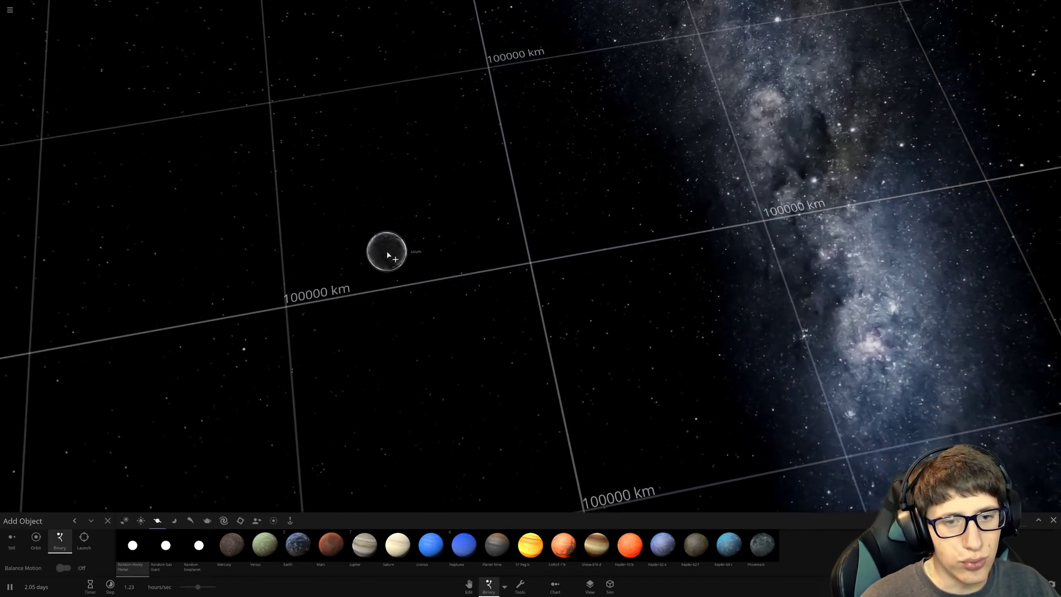
left_click(386, 250)
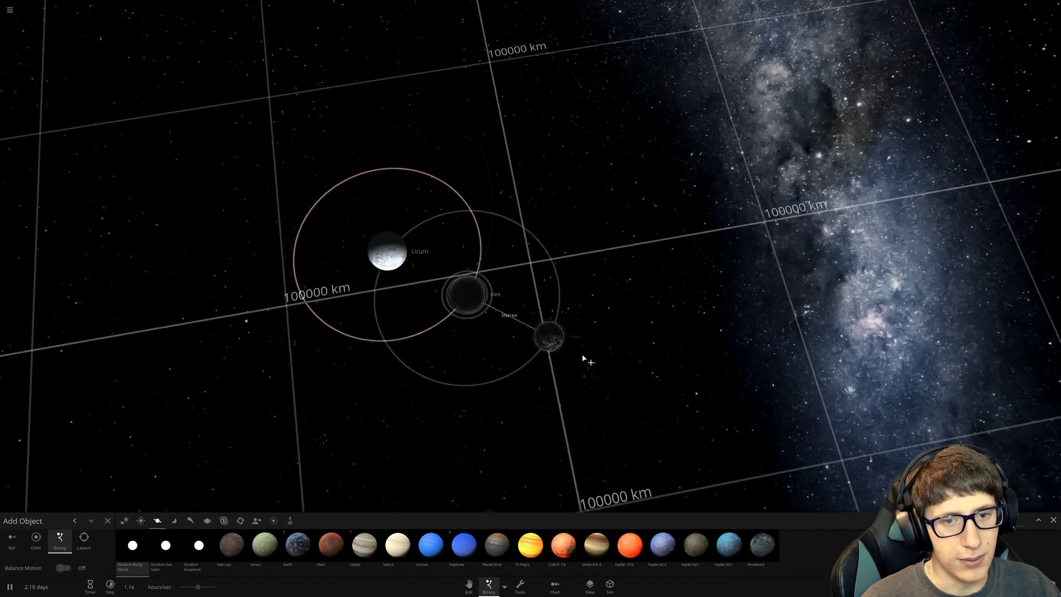
key("Escape")
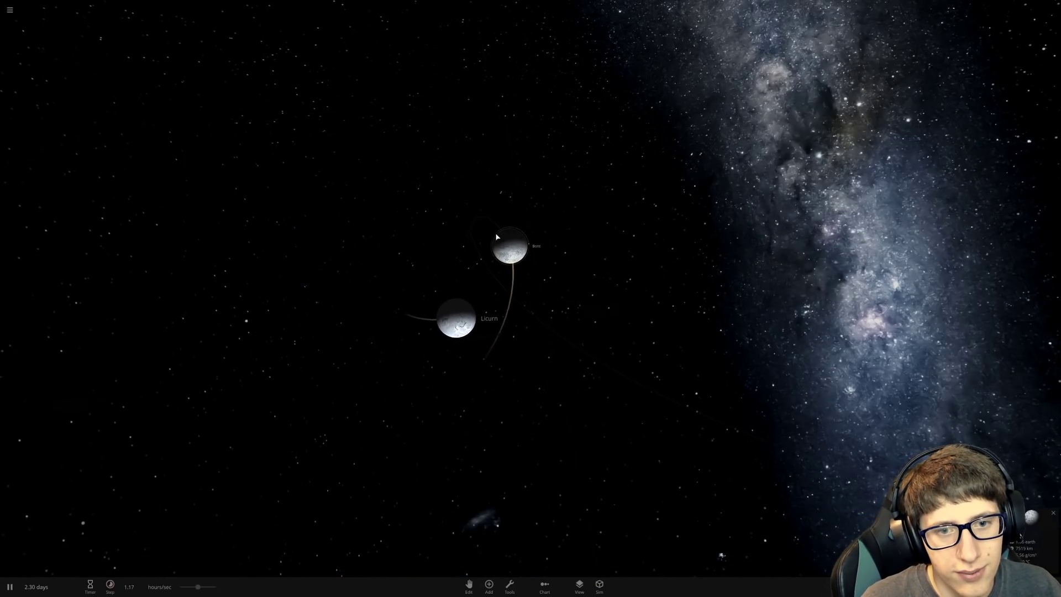
- Open the properties of the planet Bont and increase the simulation speed
left_click_drag(627, 339, 513, 292)
scroll(683, 312, "up", 5)
scroll(684, 302, "down", 2)
scroll(671, 267, "up", 6)
scroll(658, 262, "down", 3)
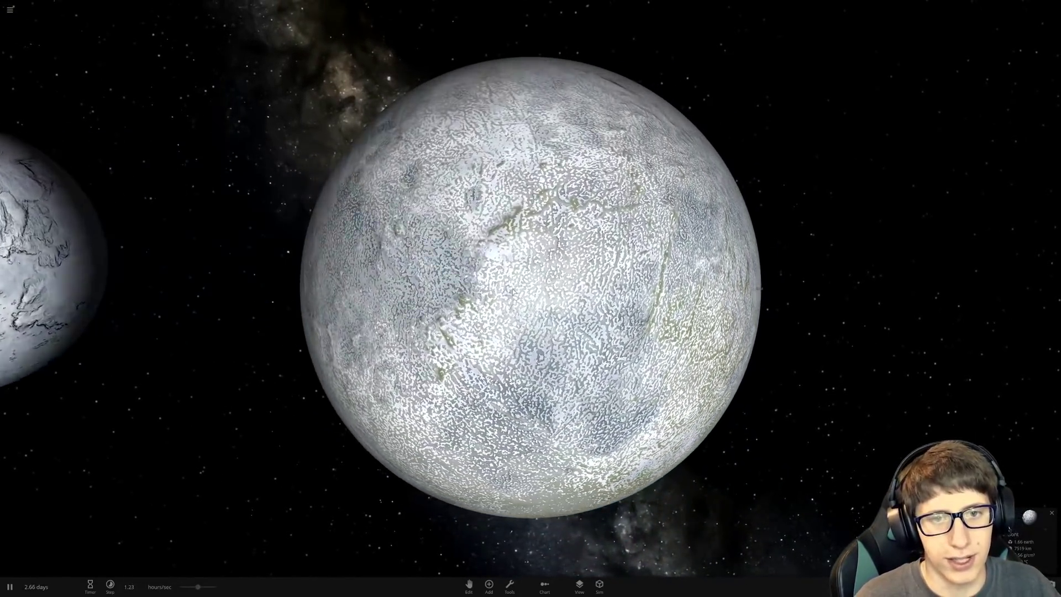
scroll(513, 292, "down", 5)
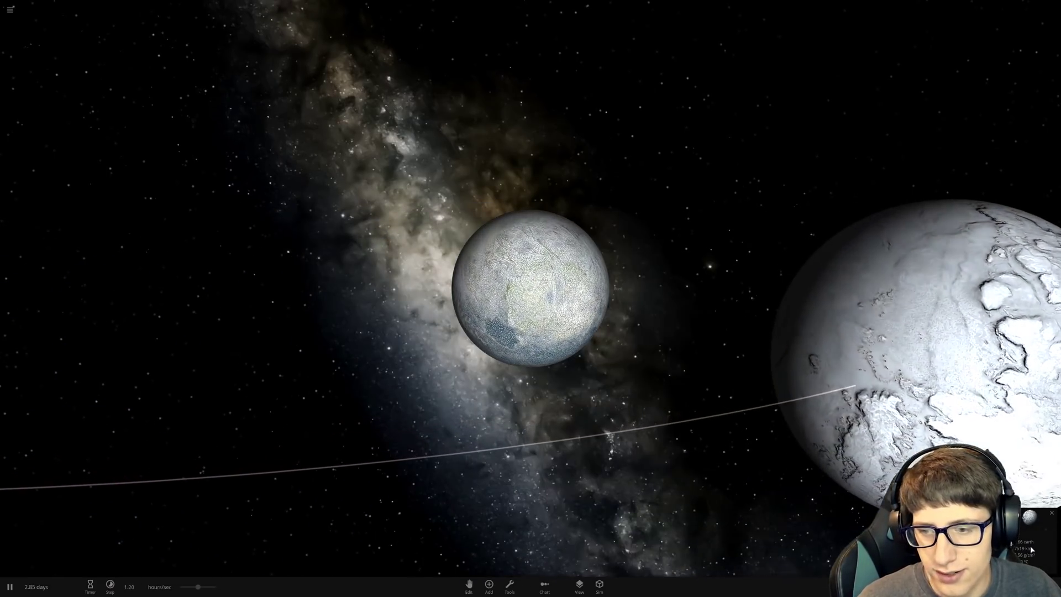
left_click(556, 307)
left_click_drag(556, 308, 535, 365)
scroll(535, 365, "down", 4)
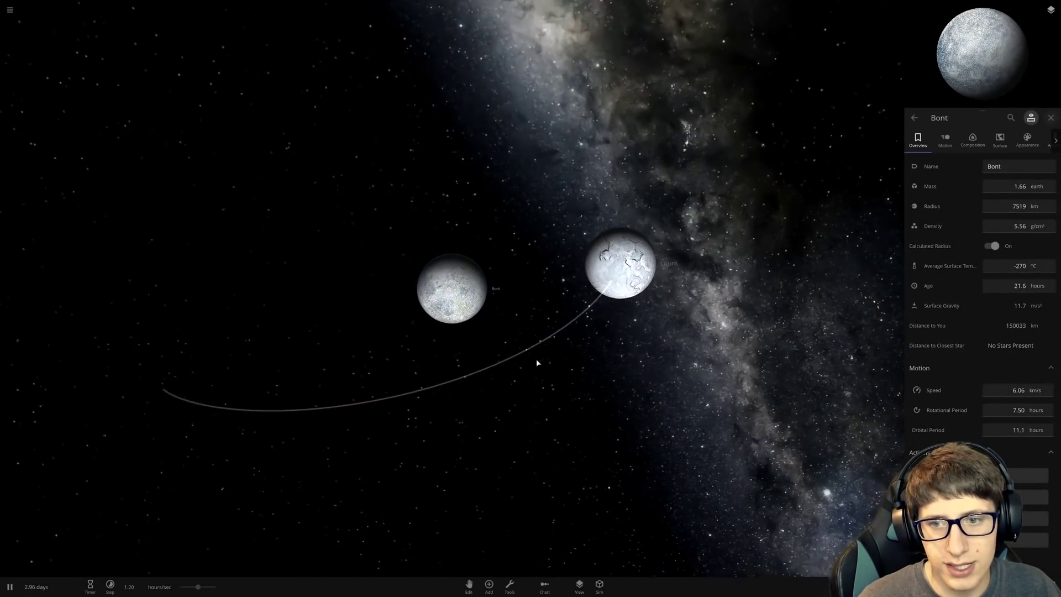
scroll(532, 366, "up", 1)
key("period")
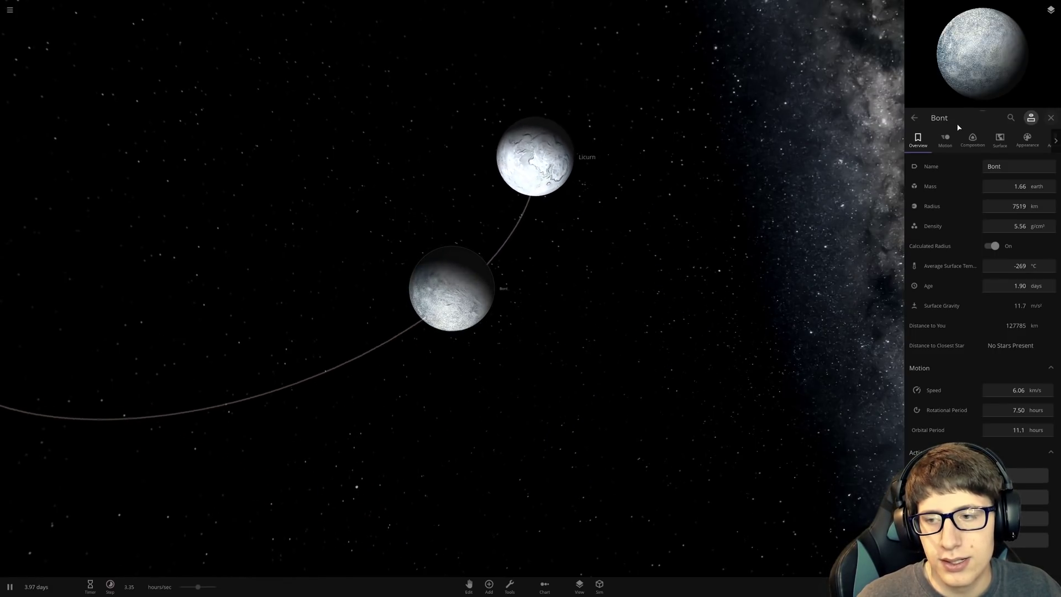
- Give Bont an atmosphere in its surface properties, with the atmosphere mass expressed in Earth atmospheres
left_click(1000, 139)
scroll(952, 331, "down", 5)
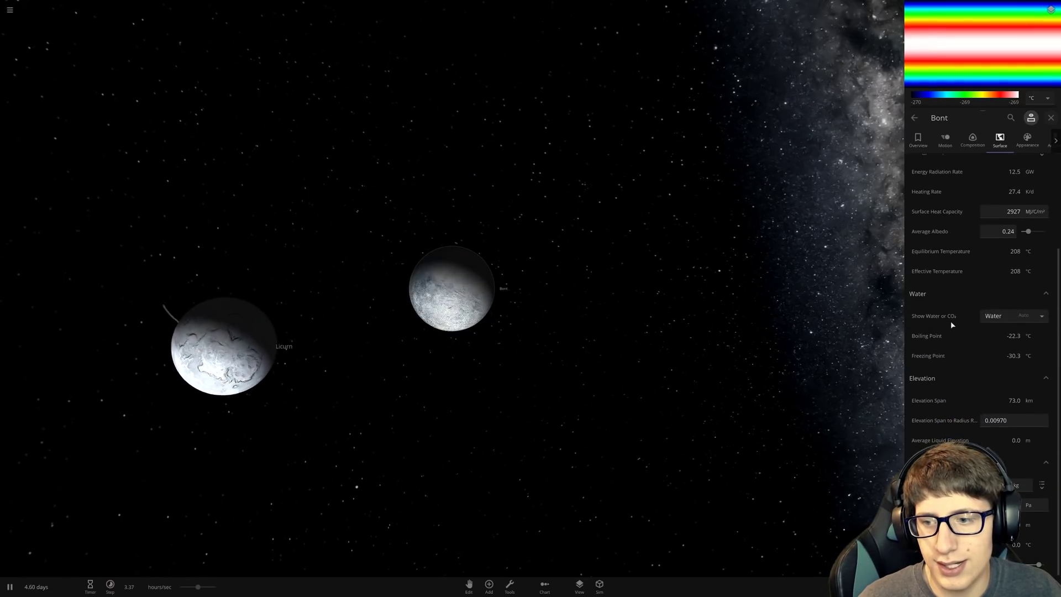
left_click(1027, 485)
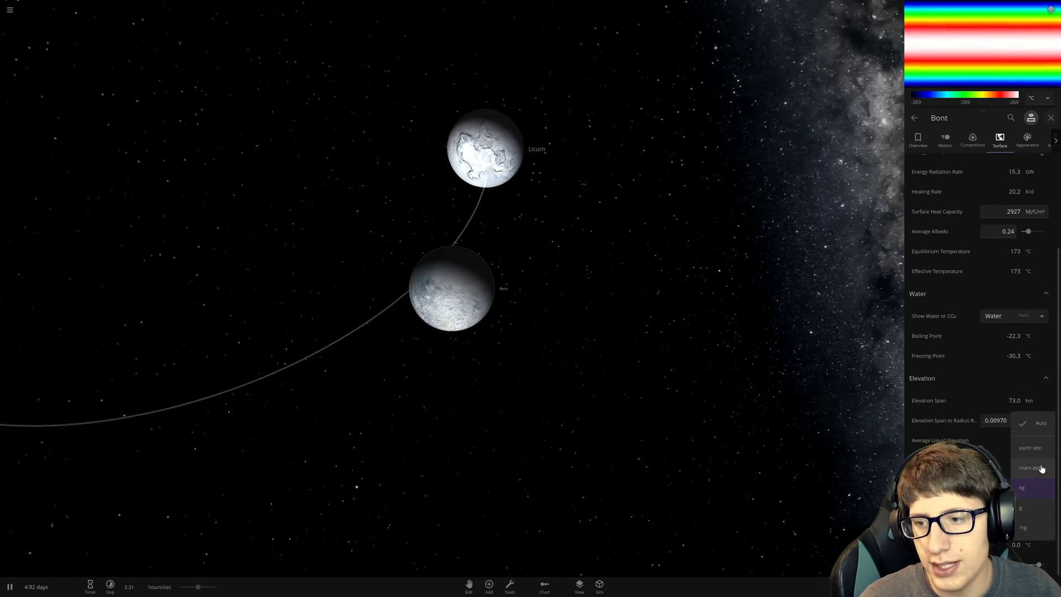
left_click(1039, 448)
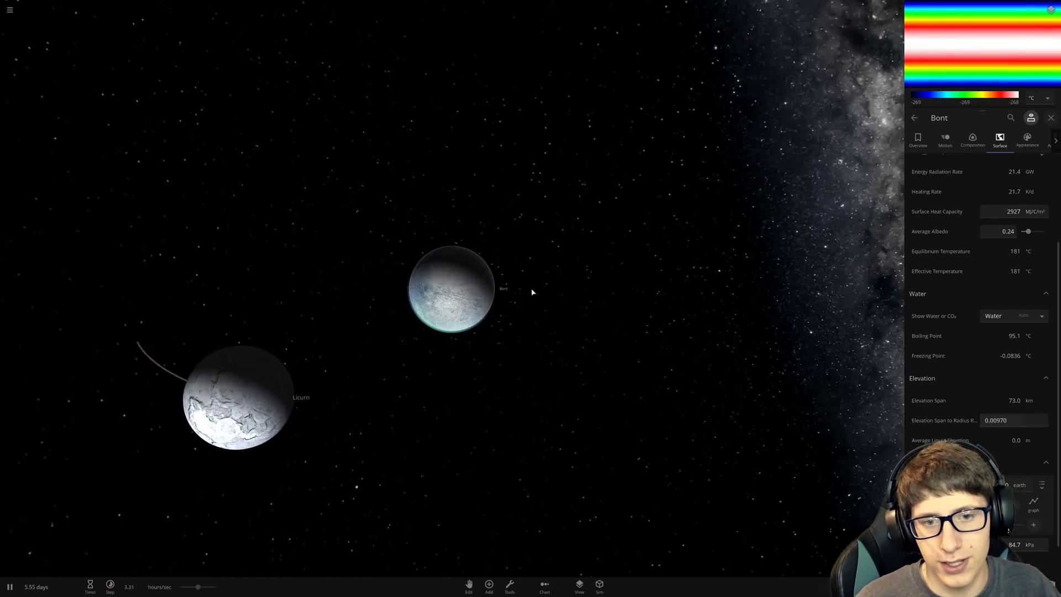
left_click_drag(497, 298, 480, 386)
scroll(481, 386, "down", 3)
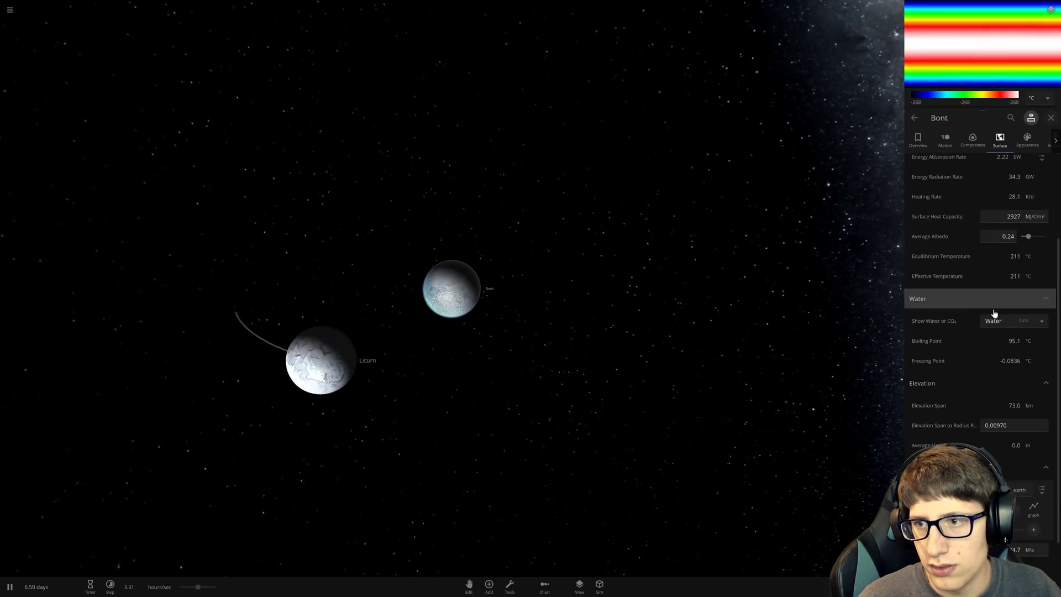
scroll(1008, 348, "up", 2)
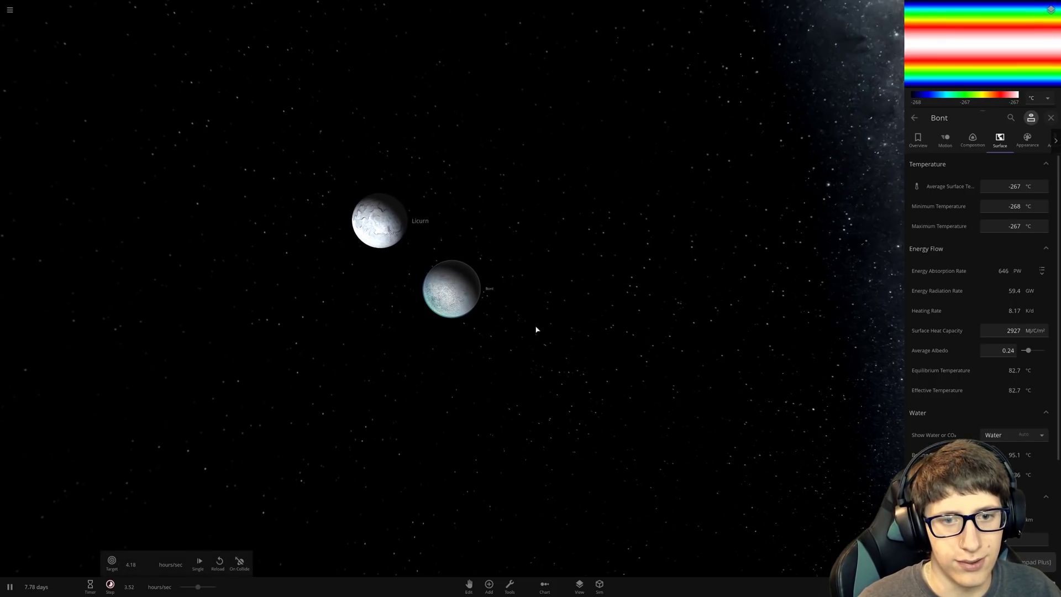
- Pause the simulation, give Licurn an atmosphere measured in Earth atmospheres, and resume
key("space")
scroll(1007, 317, "down", 3)
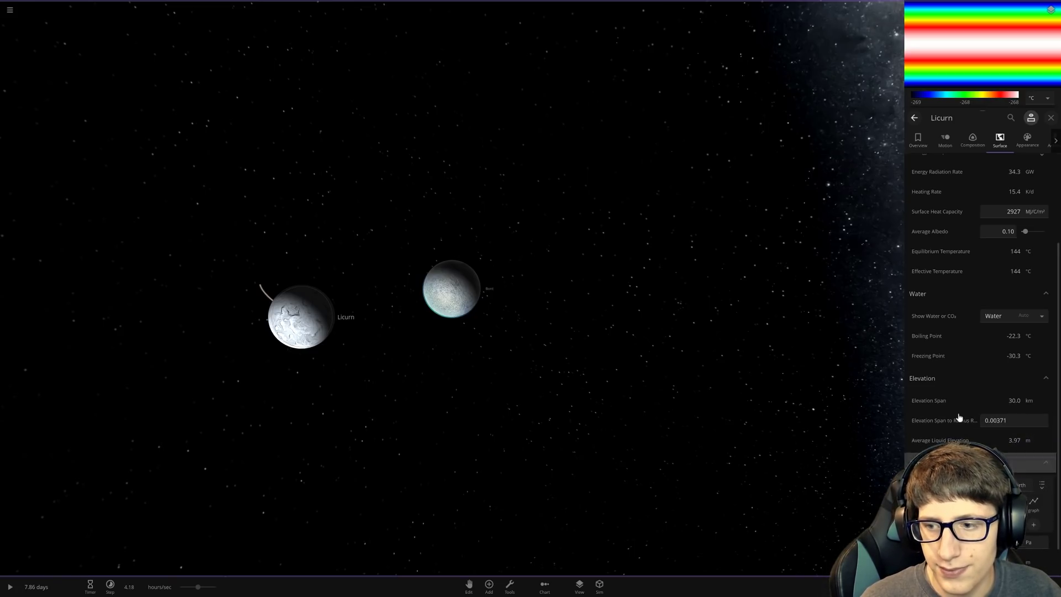
left_click(415, 527)
key("space")
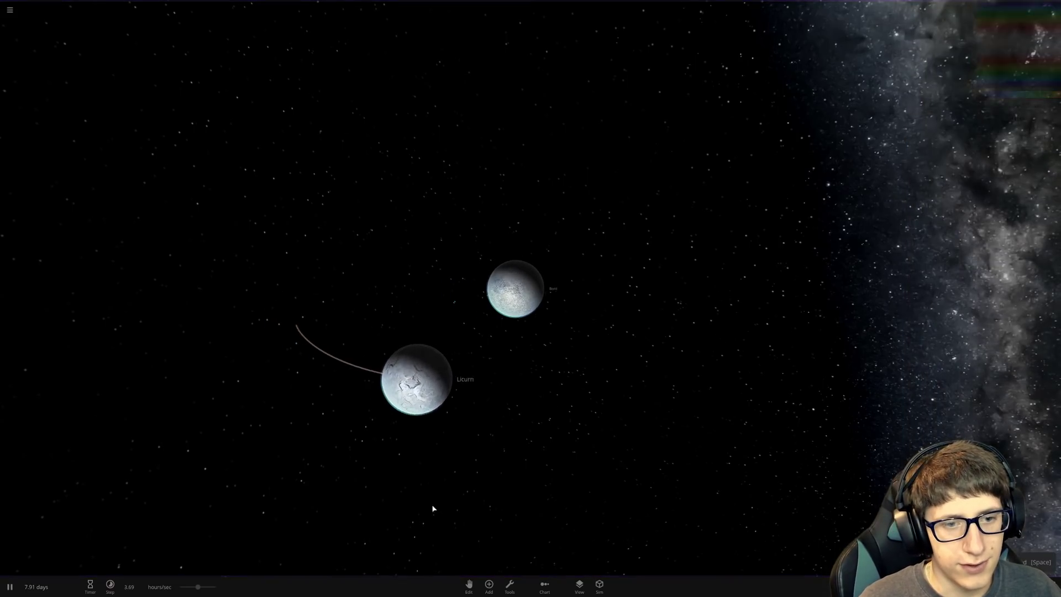
- Centre the view on Licurn and reopen its surface properties with the simulation running
key("space")
double_click(687, 276)
key("space")
left_click(531, 289)
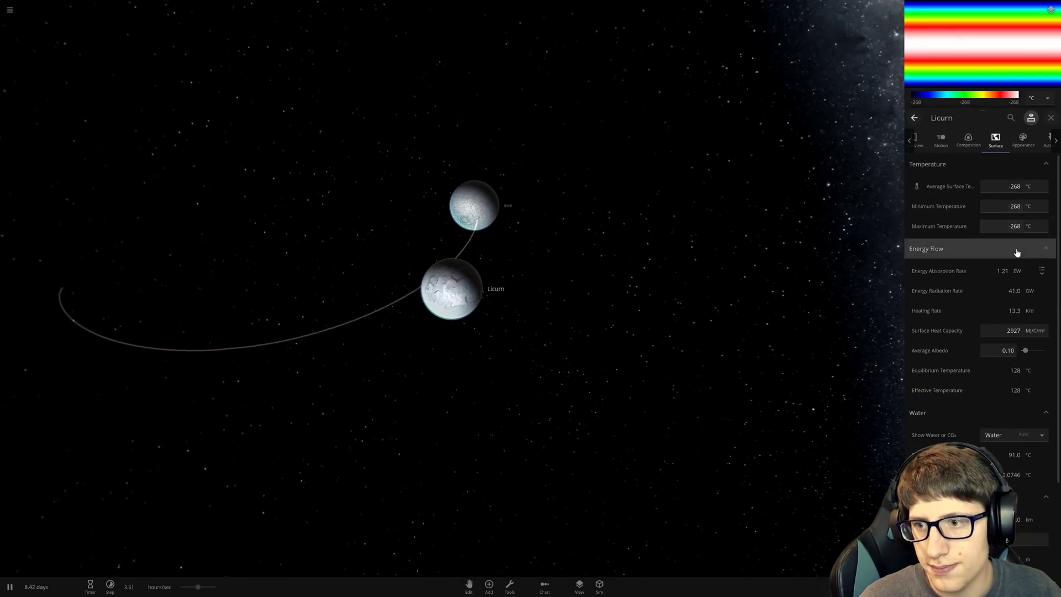
- Speed the simulation up to days per second and graph Licurn's minimum temperature against time passed
key("period")
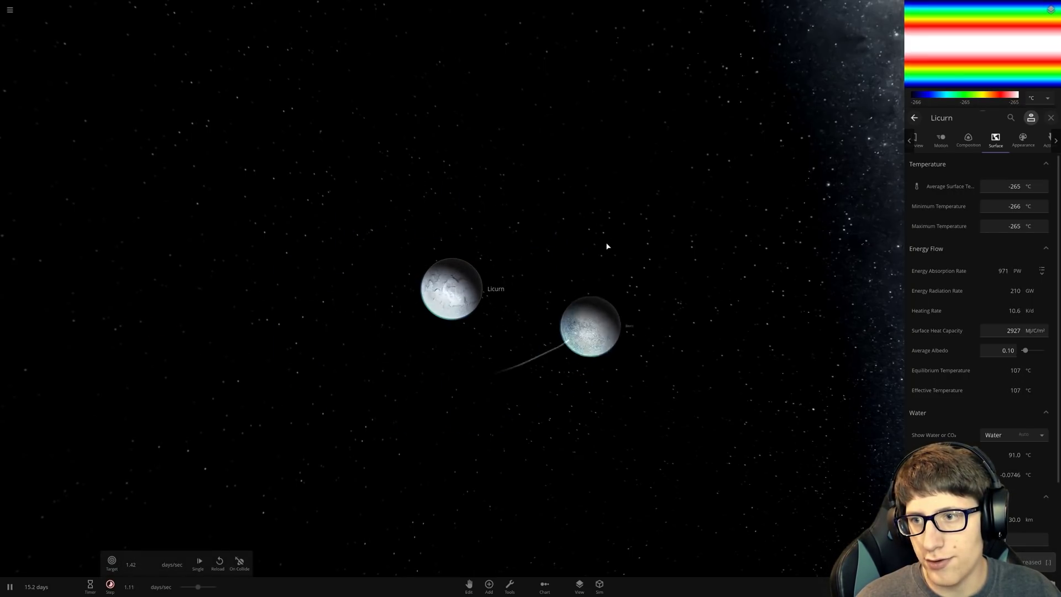
left_click(952, 207)
left_click(1033, 223)
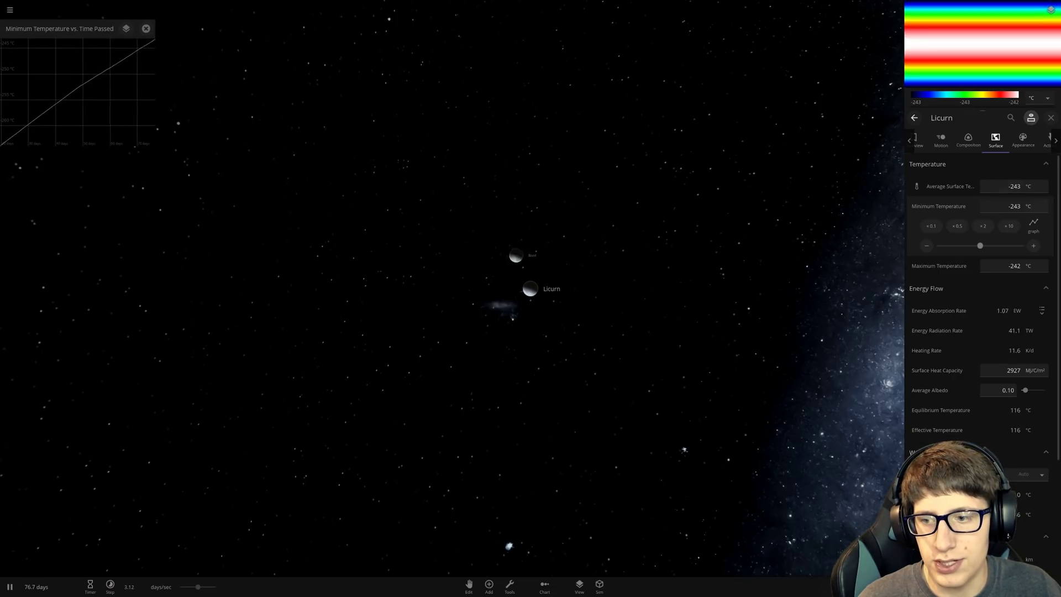
- Set the atmosphere mass of both Licurn and Bont to 1.5 earth, pausing the simulation while editing Bont
scroll(968, 247, "down", 3)
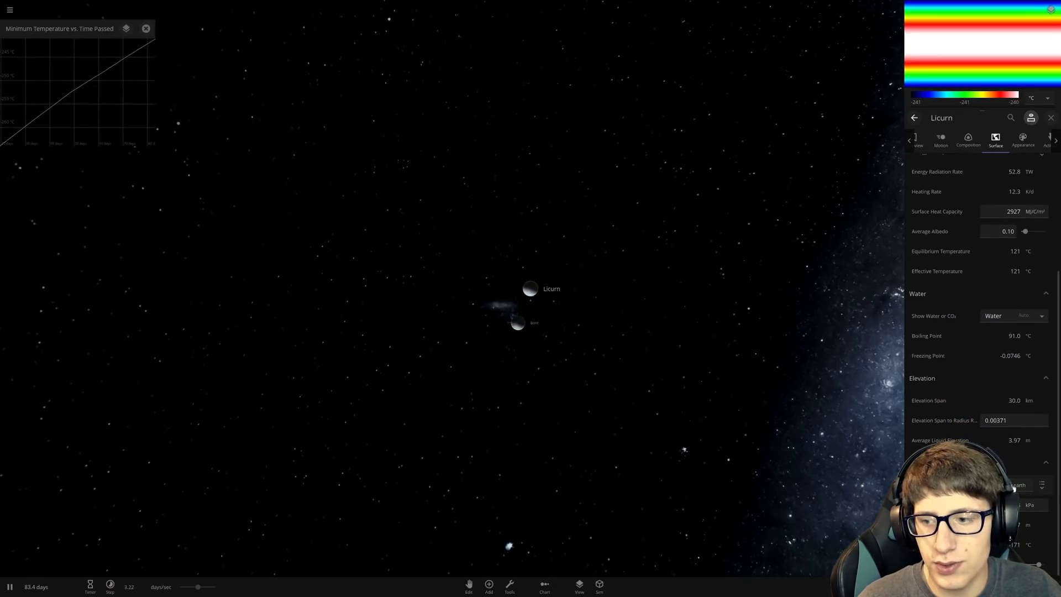
scroll(913, 411, "down", 1)
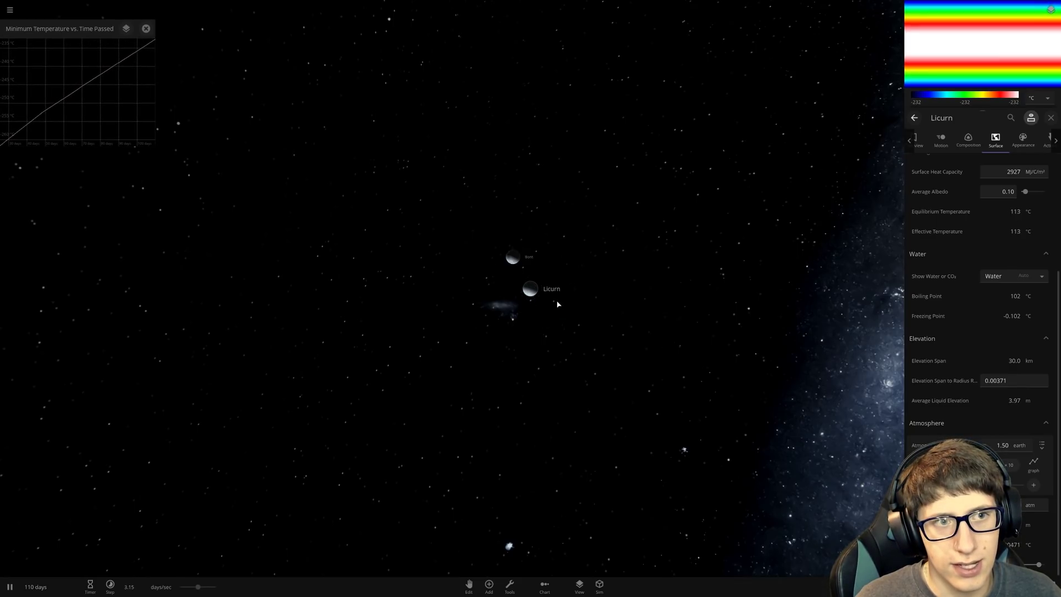
key("space")
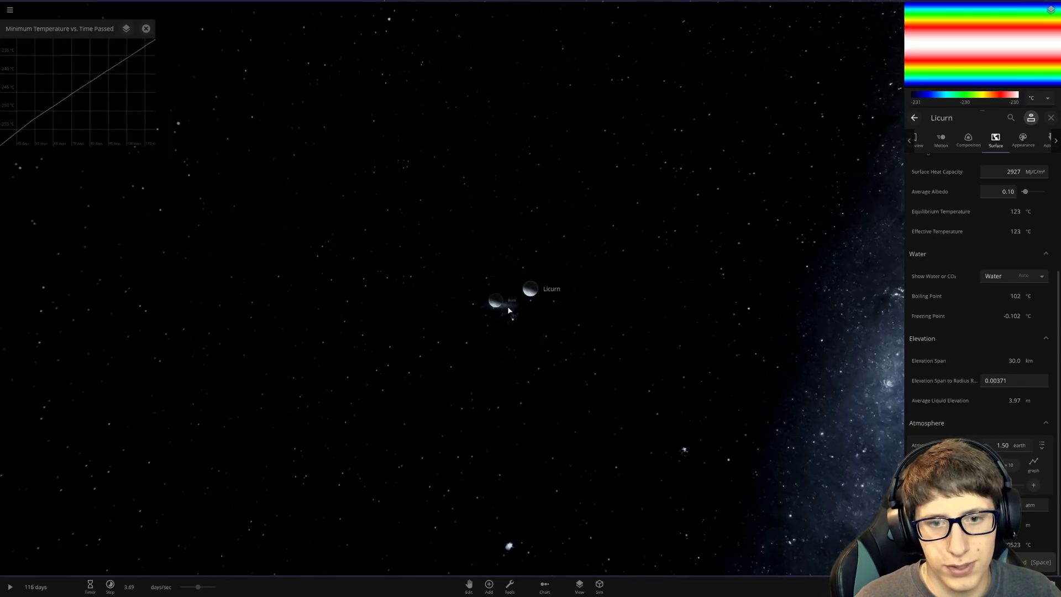
left_click(501, 304)
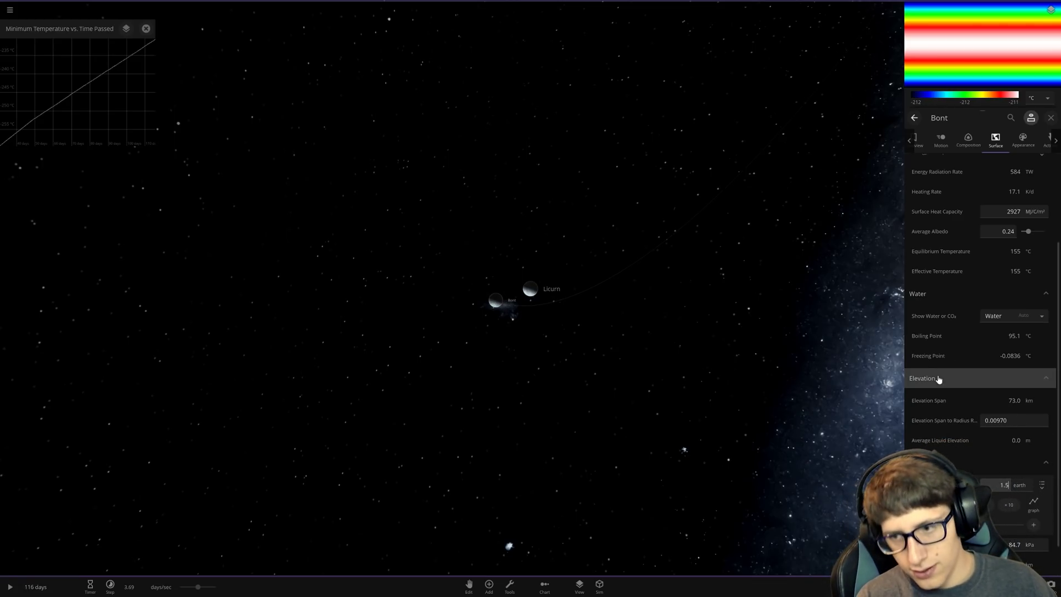
left_click(747, 204)
key("space")
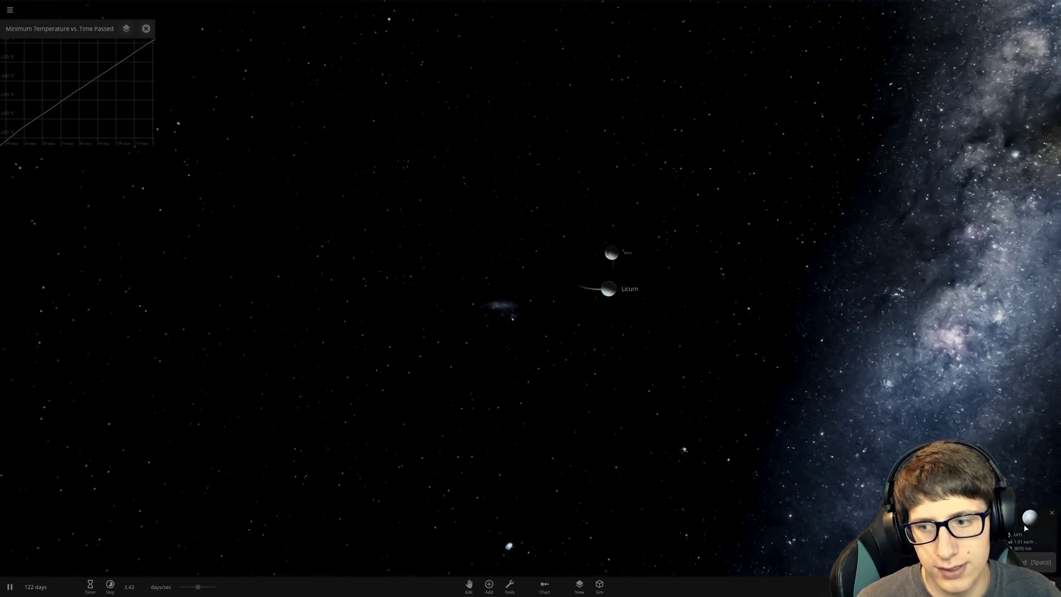
- Reopen Licurn's surface properties and slow the simulation to hours per second to examine both planets up close
left_click(1016, 526)
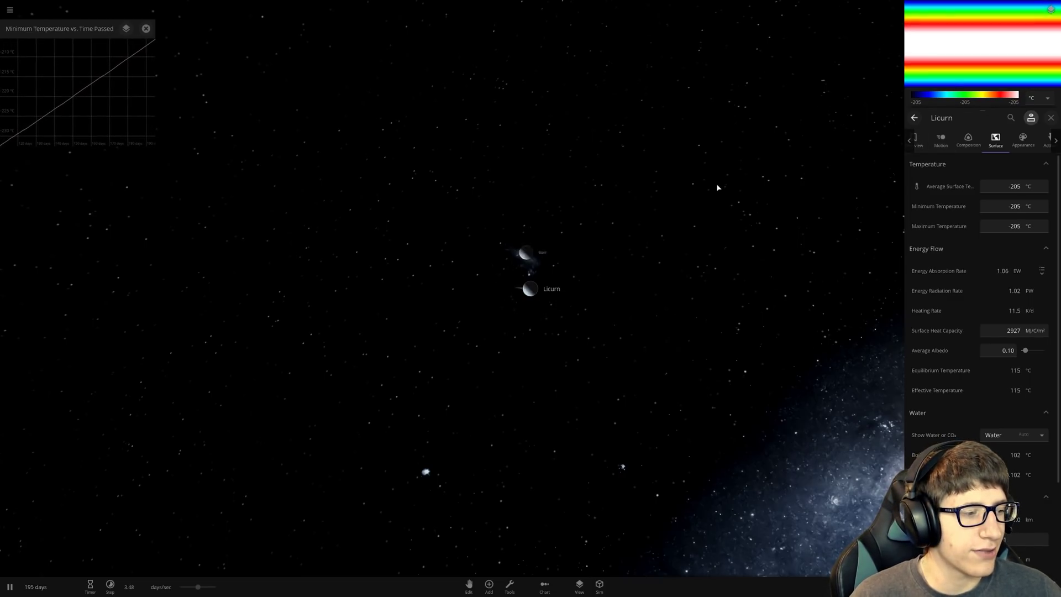
scroll(680, 251, "up", 6)
left_click_drag(679, 251, 737, 171)
scroll(737, 171, "down", 3)
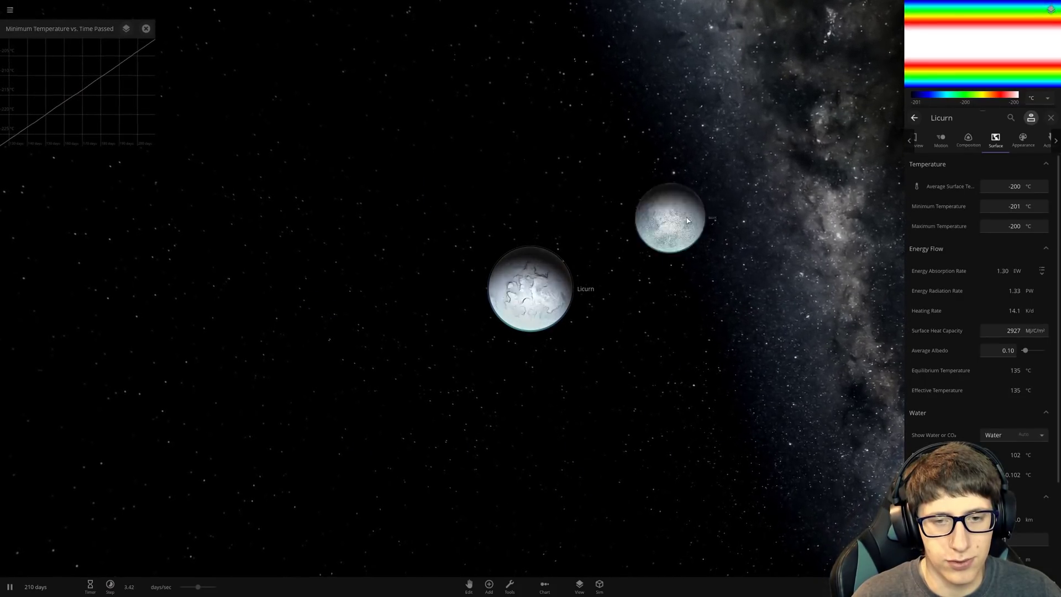
key("comma")
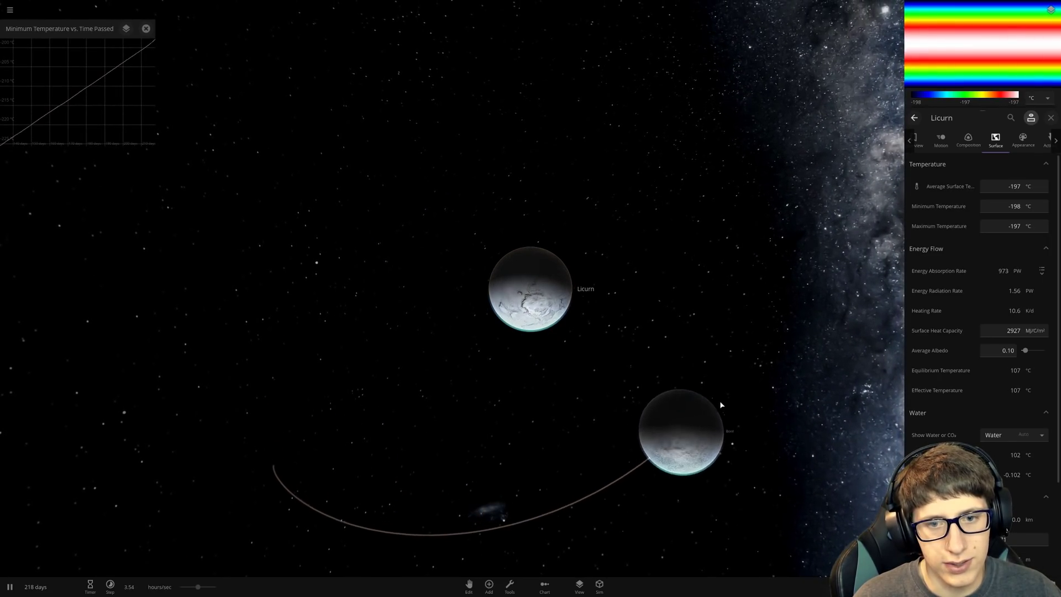
left_click_drag(720, 404, 730, 353)
- Raise the simulation speed in stages to about 22 days/sec
key("period")
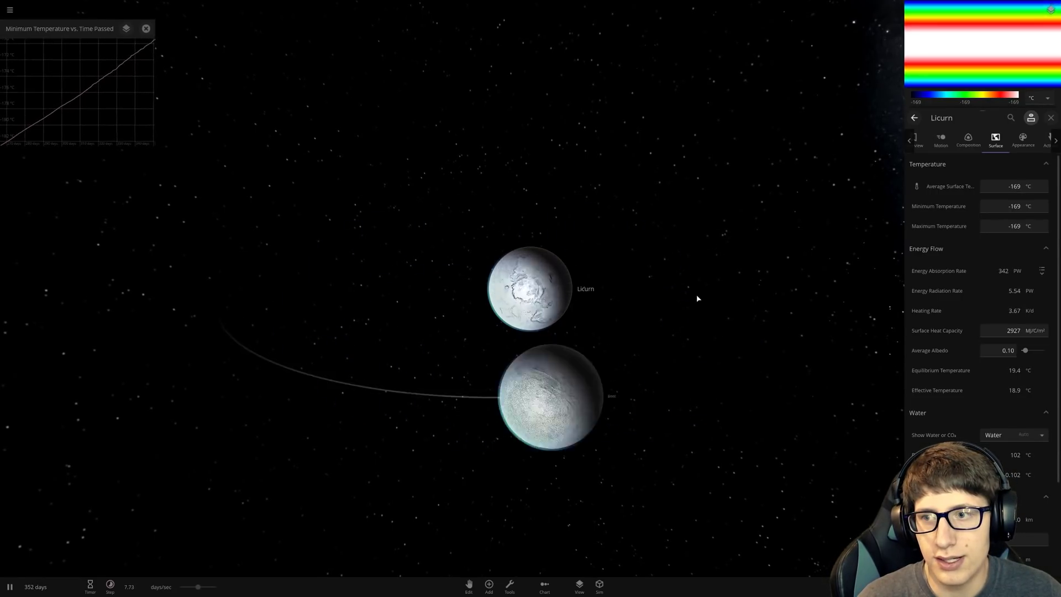
scroll(697, 286, "down", 3)
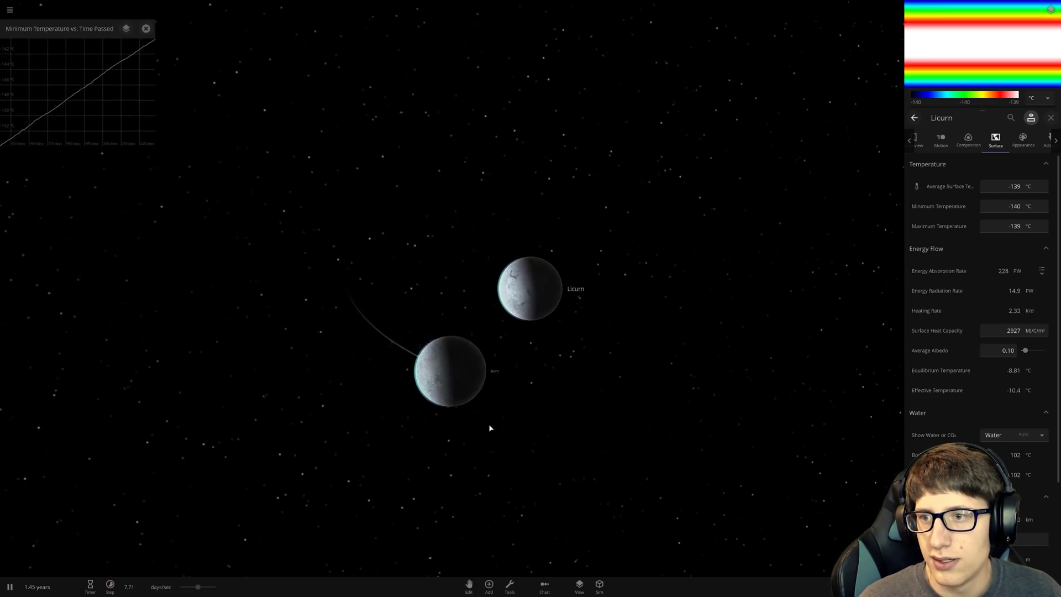
key("period")
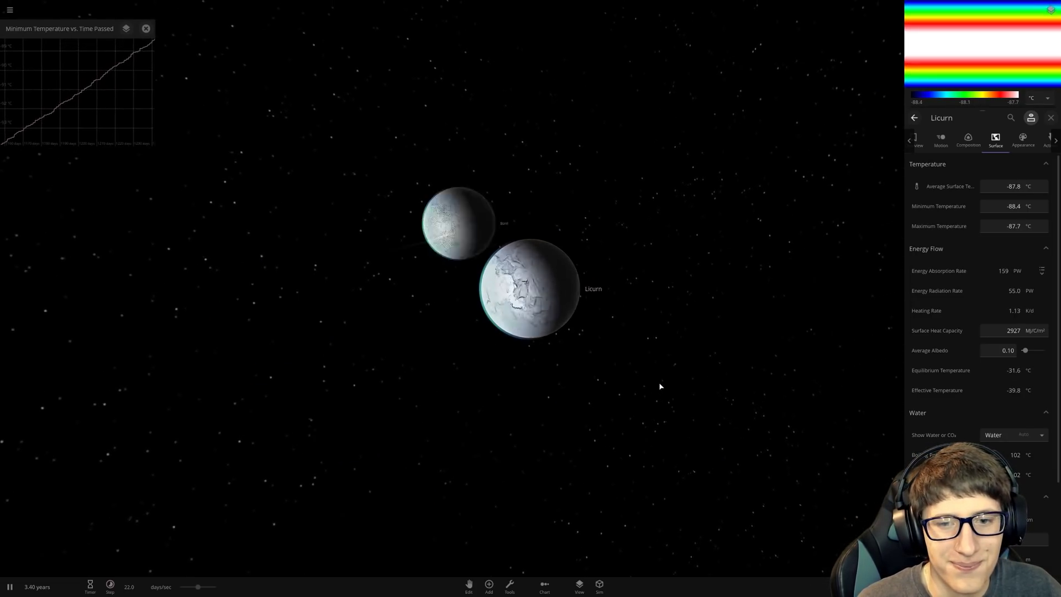
- Turn on city lights for Licurn and set their display condition to If Habitable
left_click(1022, 138)
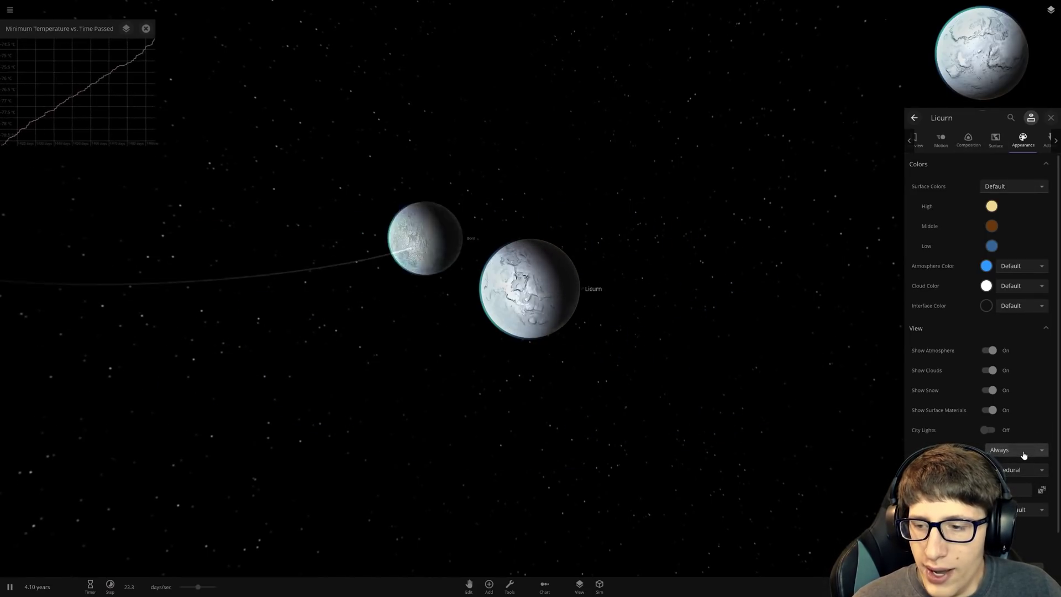
left_click(1008, 433)
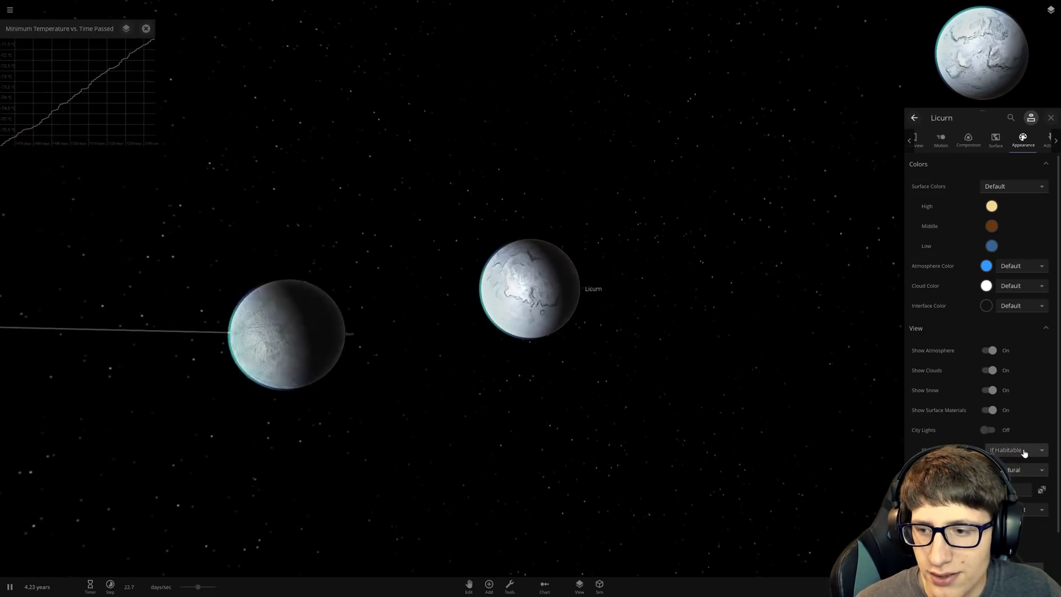
left_click(988, 430)
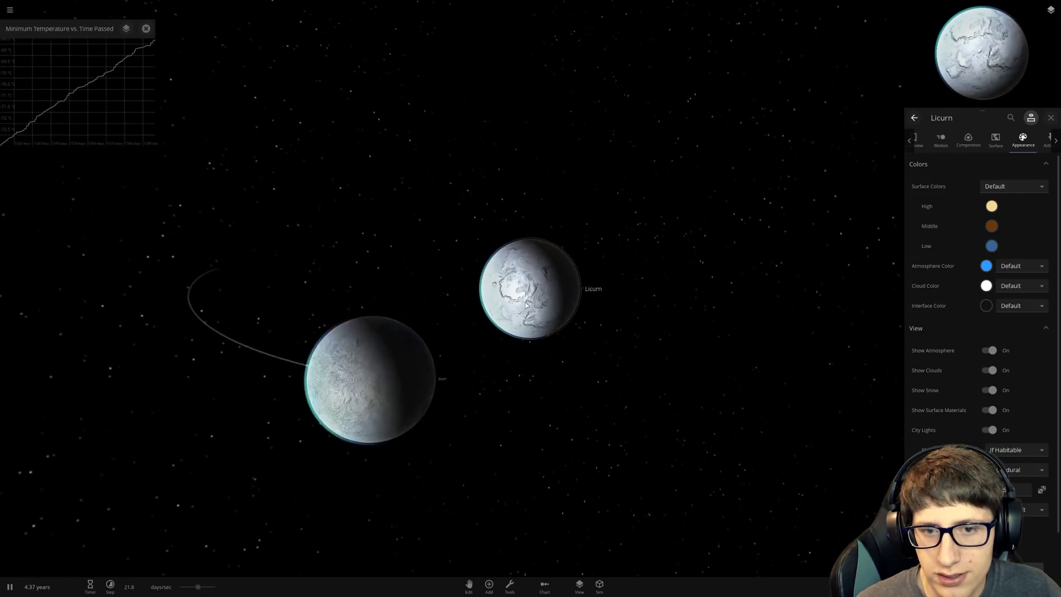
- Pause to enable Bont's city lights with the If Habitable condition, resume the simulation and close the properties
key("space")
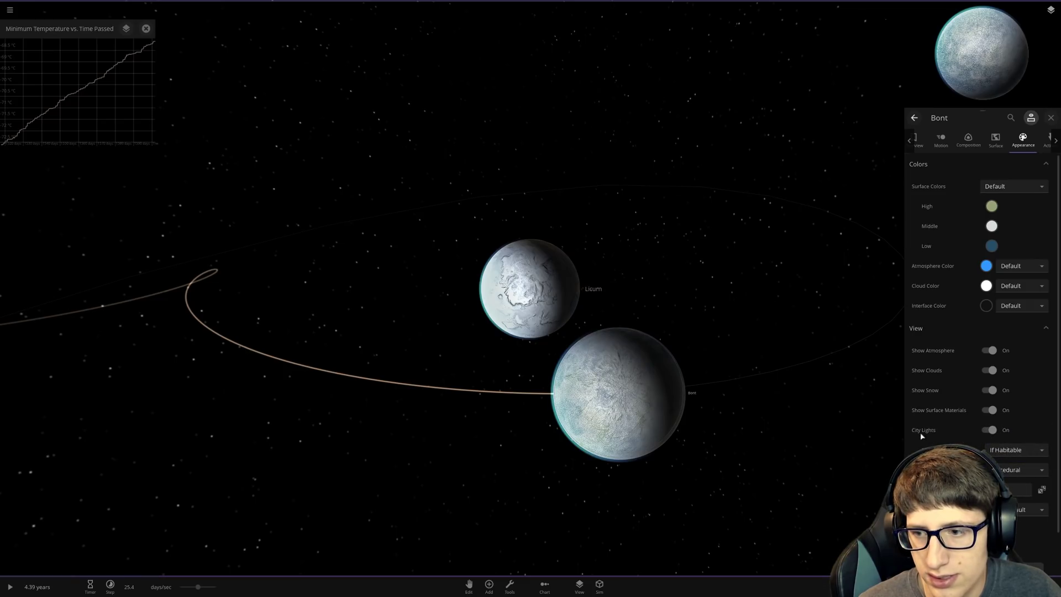
key("space")
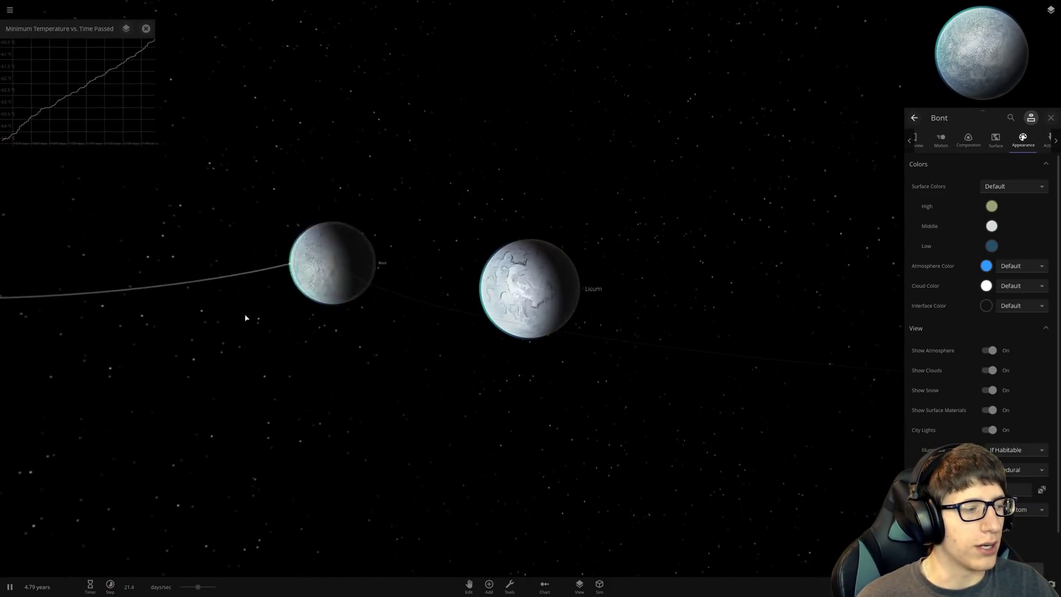
left_click(515, 217)
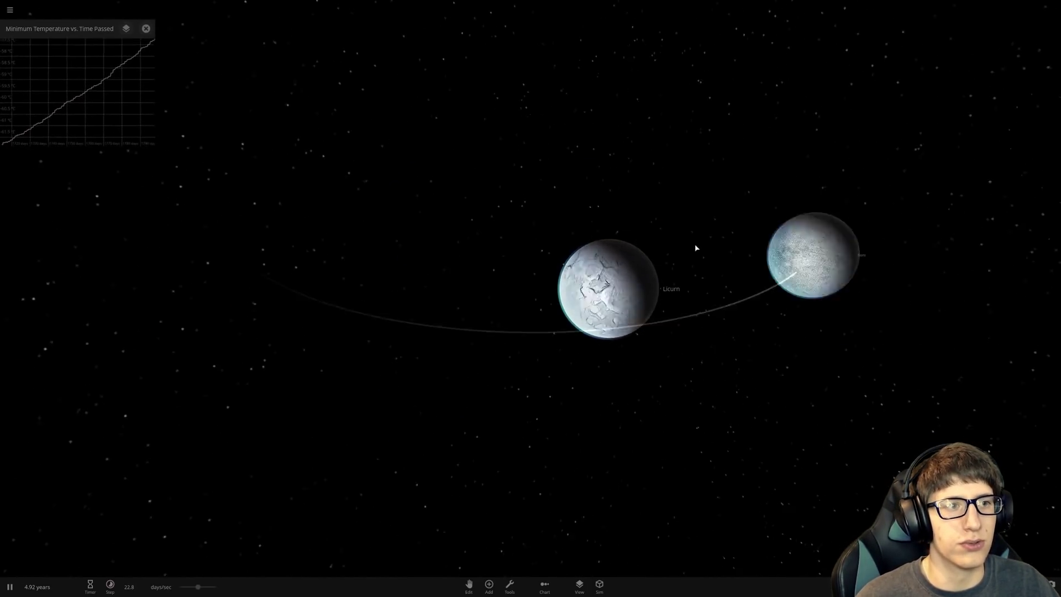
- Reopen Licurn's properties and bring up the catalogue for adding objects
left_click(621, 289)
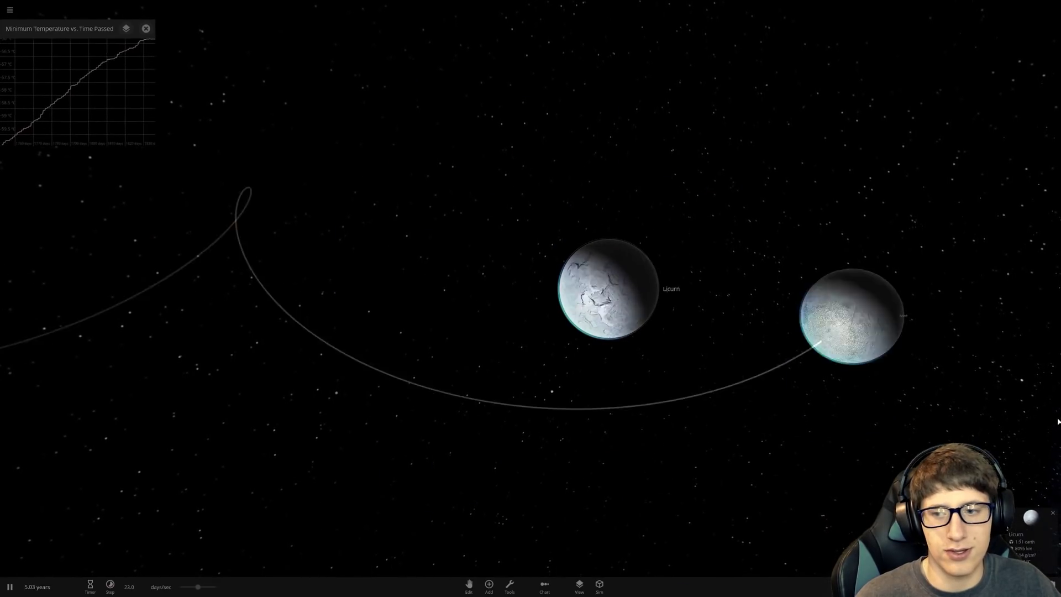
left_click(1024, 559)
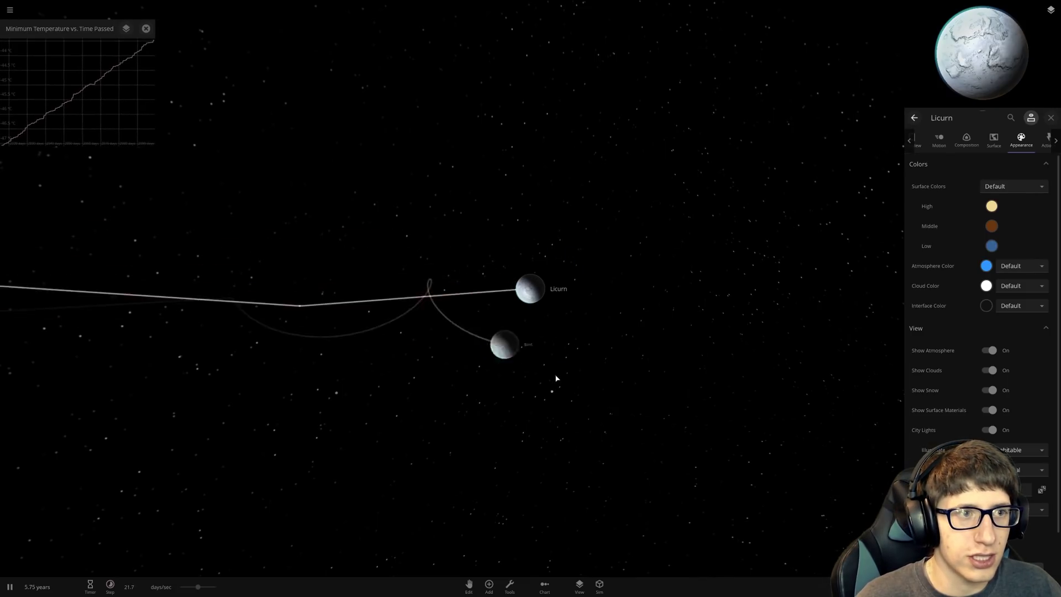
left_click(484, 587)
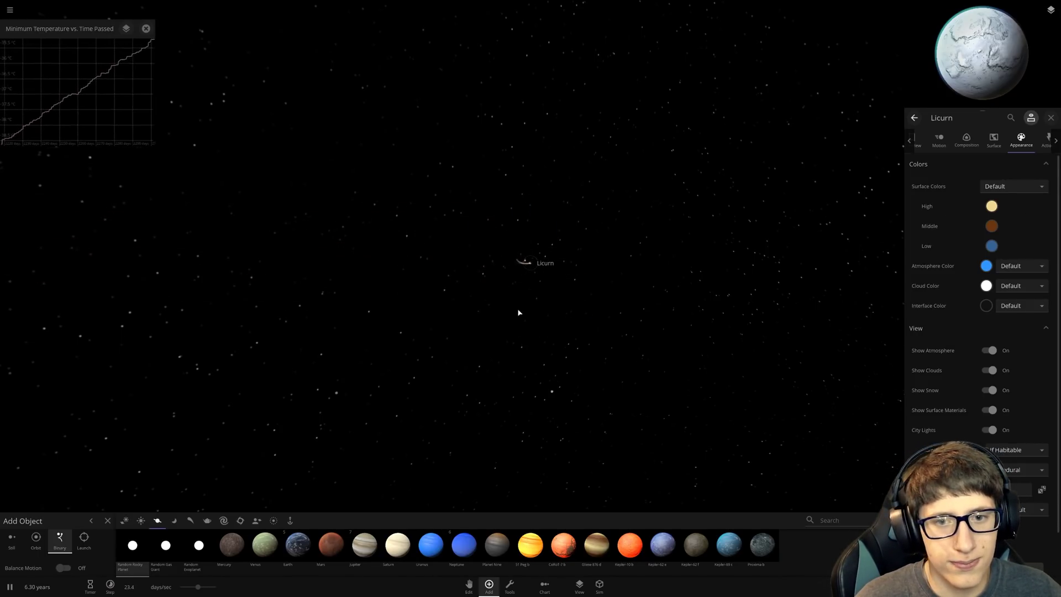
scroll(545, 305, "up", 5)
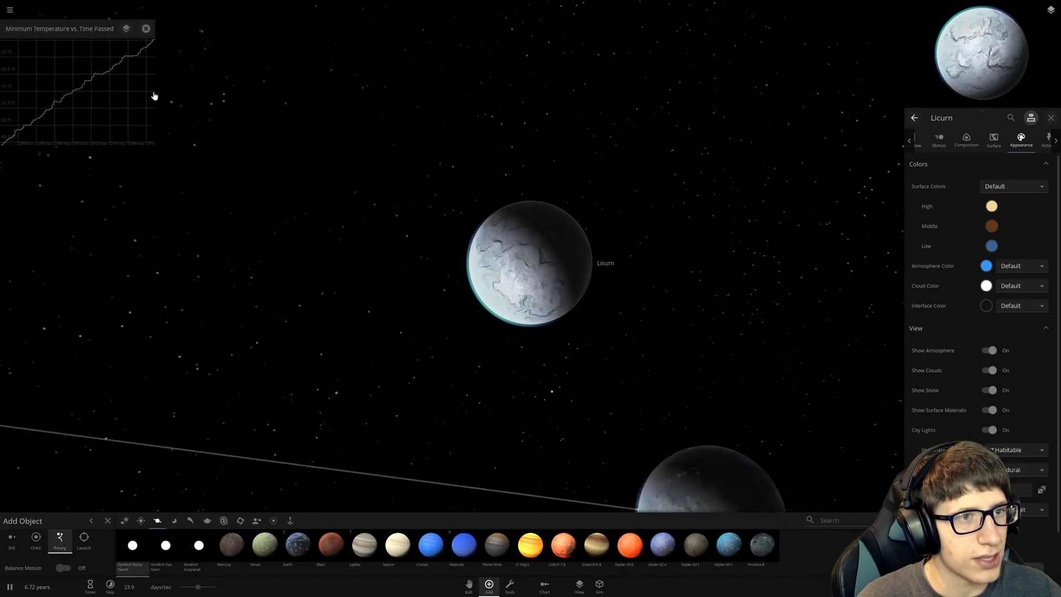
- Slow the simulation to about 2.6 days/sec and show Licurn's overview properties
key("comma")
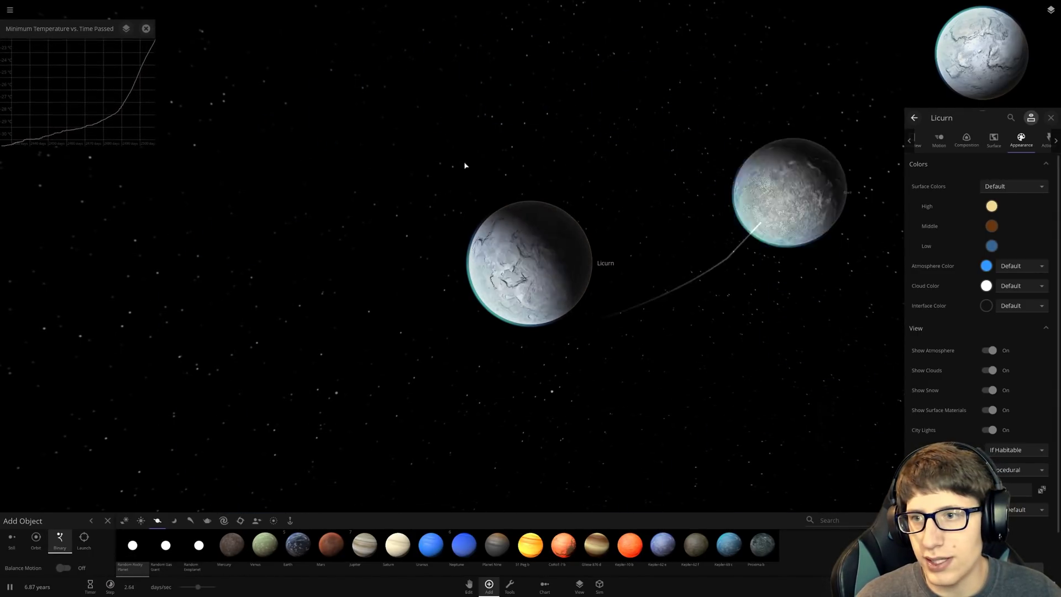
left_click(935, 138)
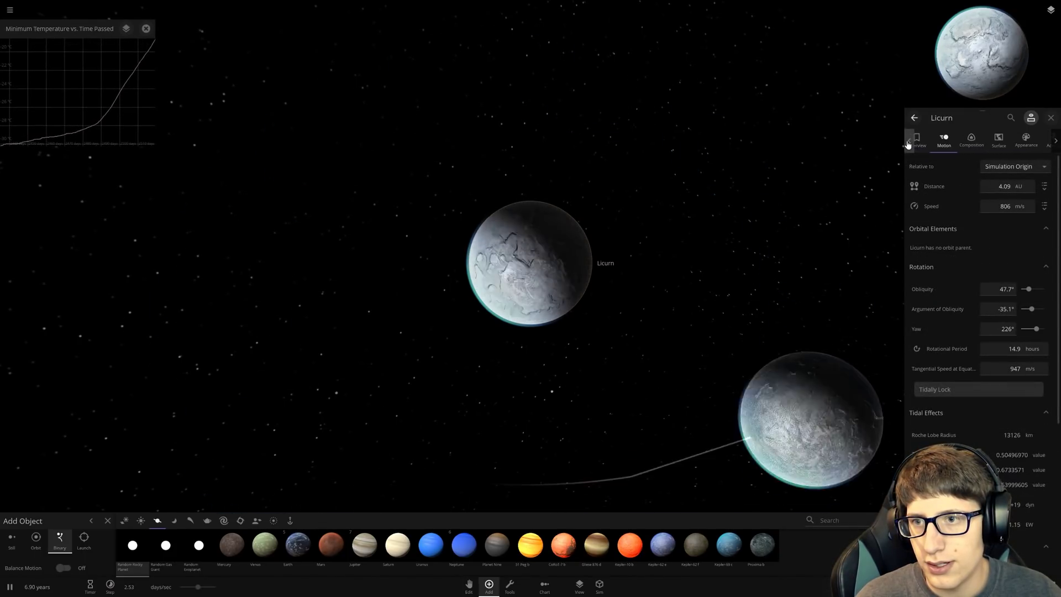
left_click(918, 141)
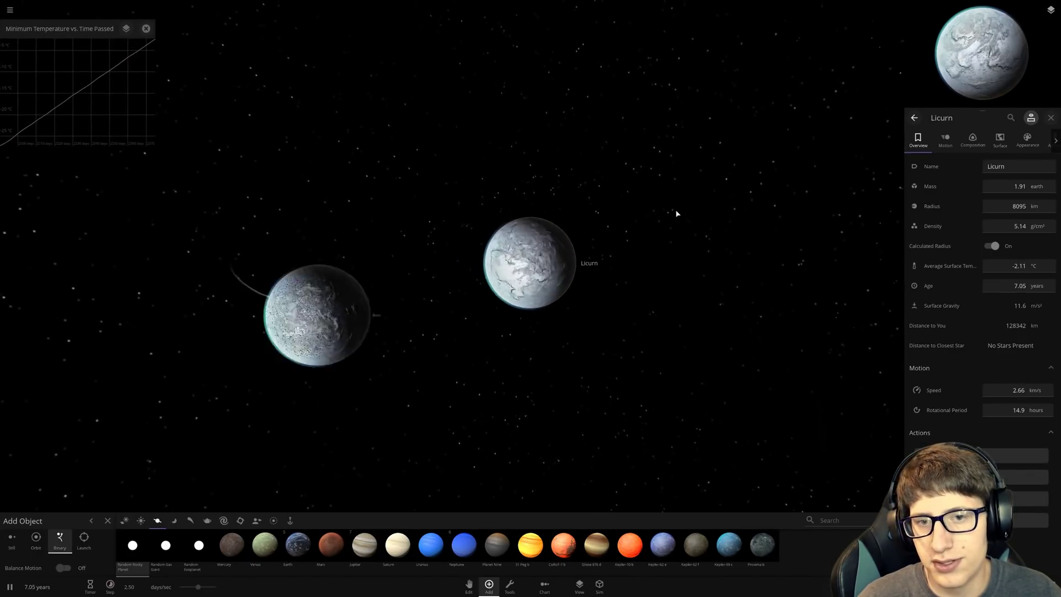
- Slow the simulation further in stages to about 20 mins/sec
left_click_drag(710, 310, 765, 286)
key("comma")
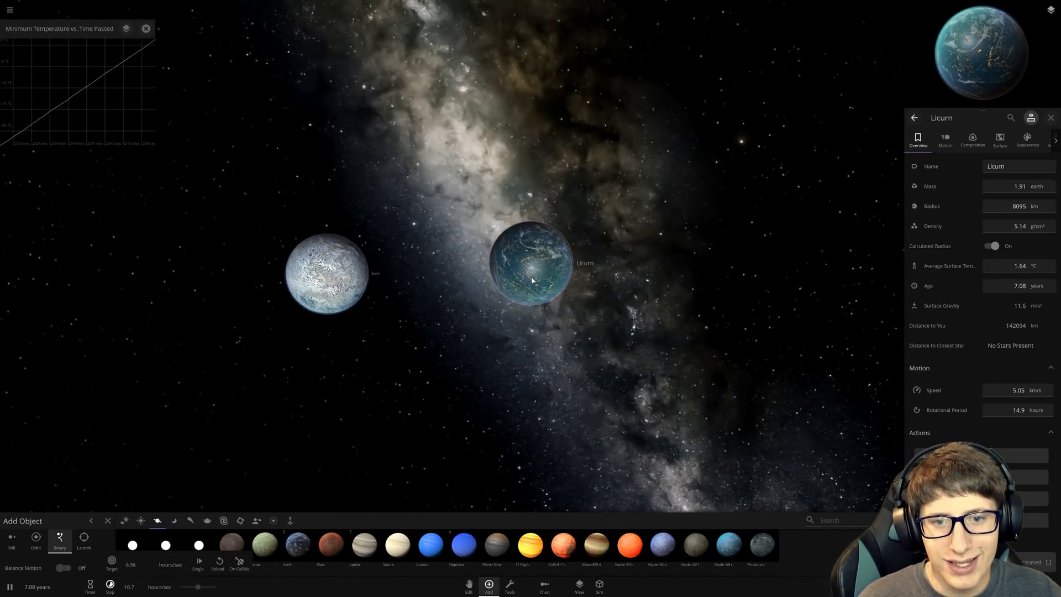
key("comma")
- Examine Licurn's oceans, city lights and dark side up close from several angles
scroll(532, 280, "up", 6)
scroll(552, 296, "down", 2)
scroll(552, 296, "up", 2)
left_click_drag(552, 296, 760, 336)
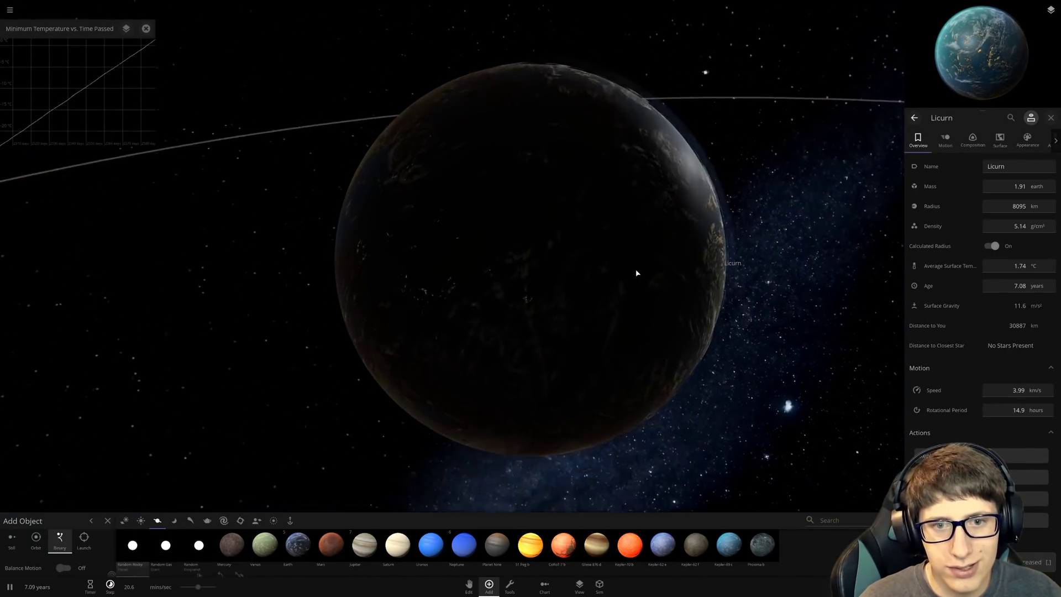
left_click_drag(640, 284, 613, 365)
scroll(696, 343, "down", 3)
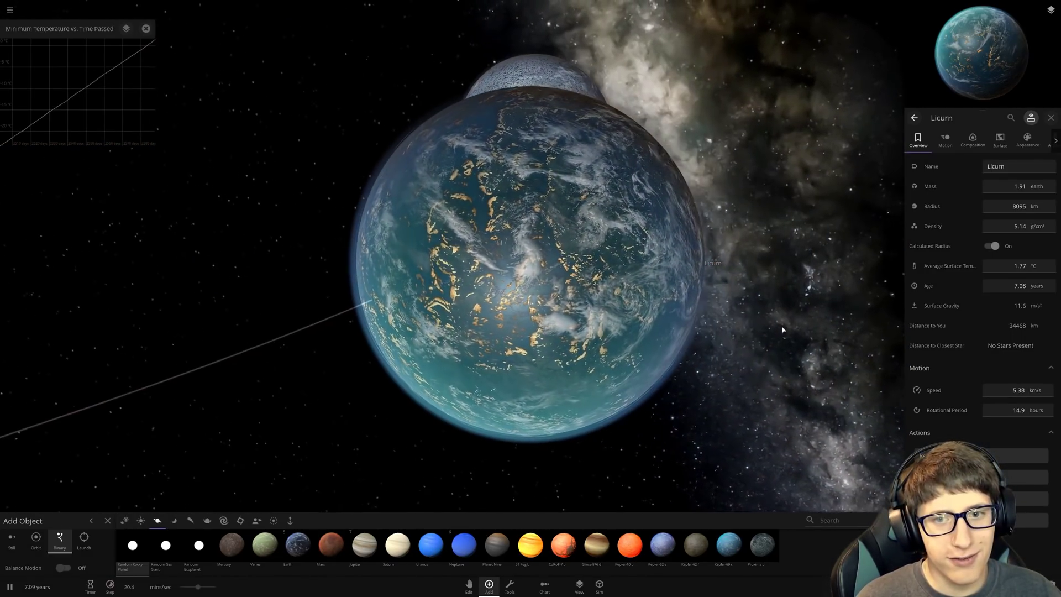
left_click_drag(781, 330, 621, 321)
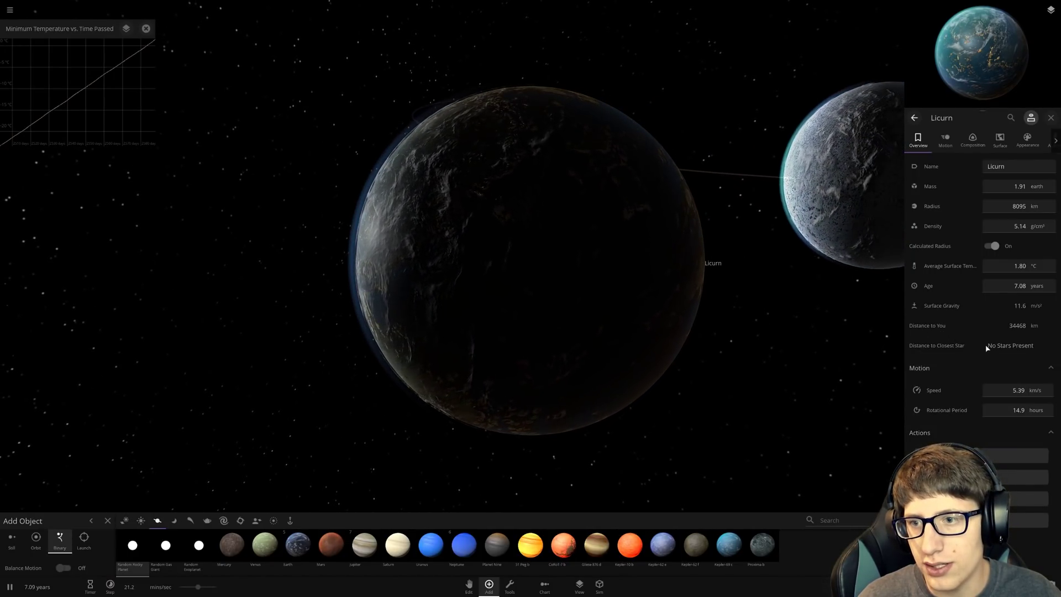
- Review Licurn's composition, surface and appearance properties, including temperatures, energy flow and water
left_click(981, 140)
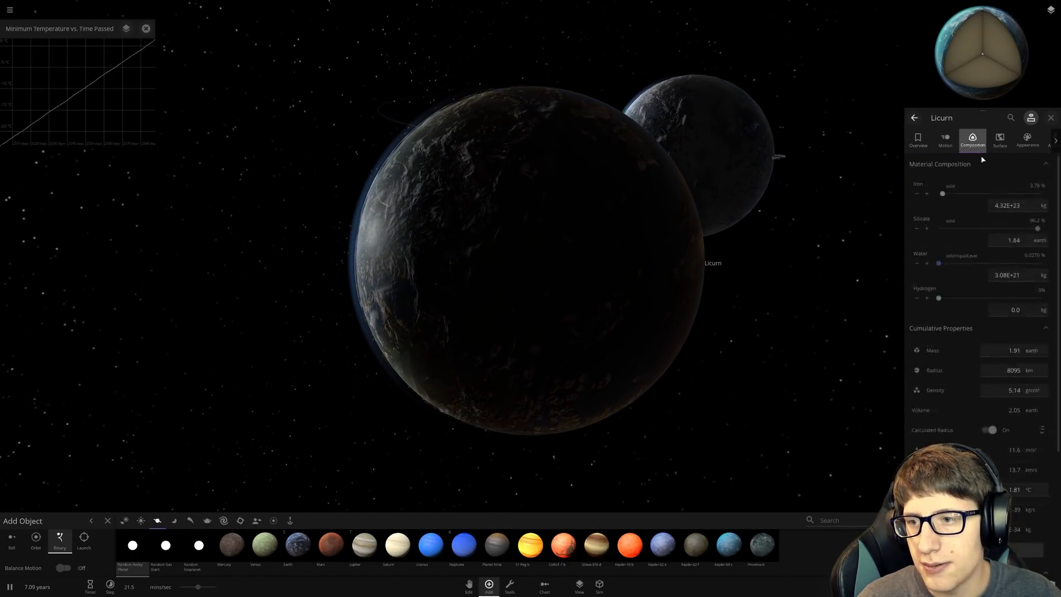
scroll(973, 303, "down", 5)
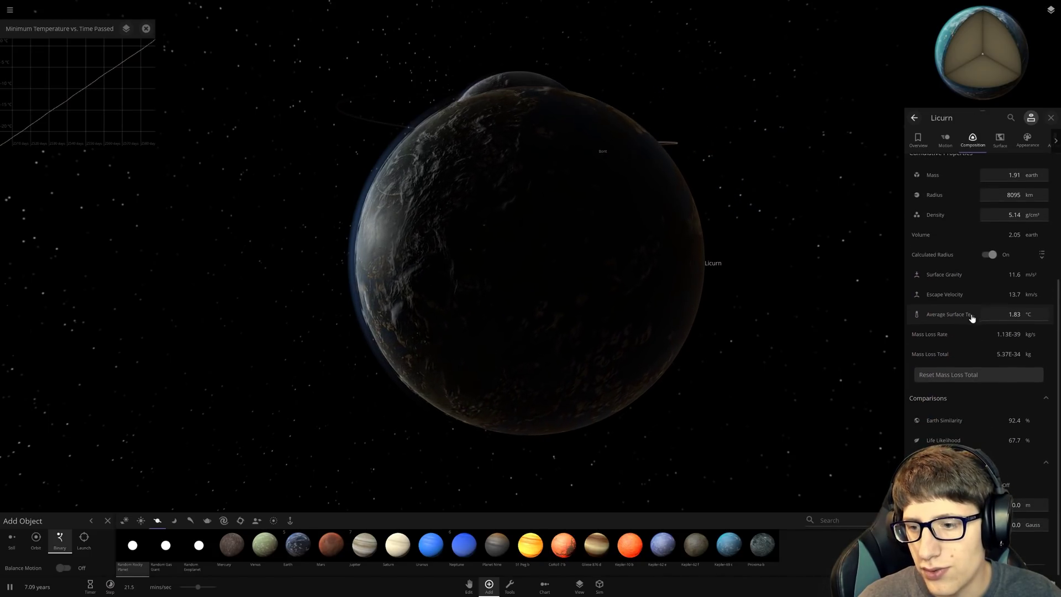
left_click(1004, 143)
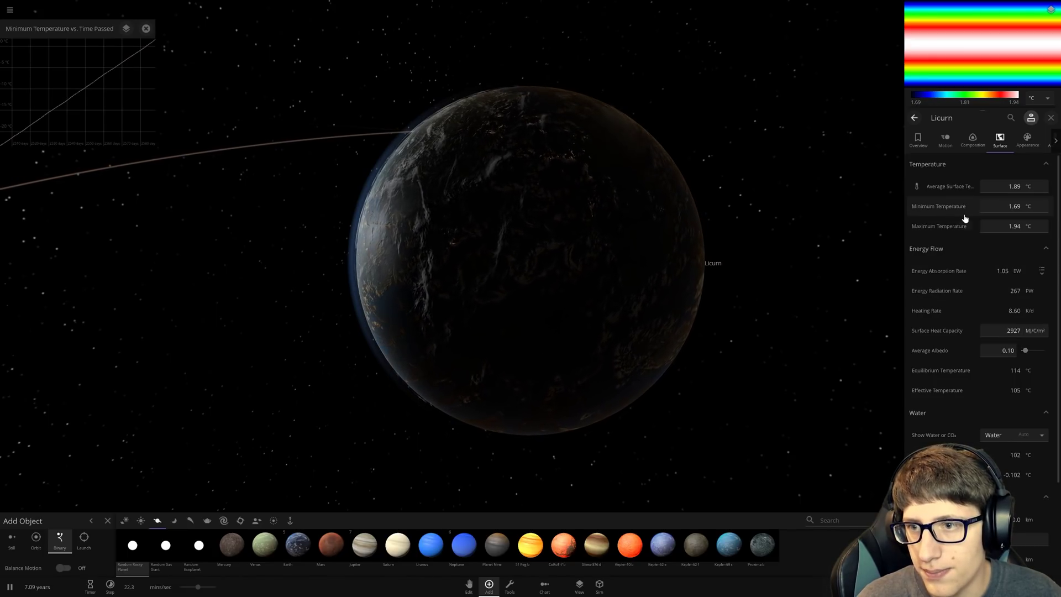
scroll(957, 270, "down", 3)
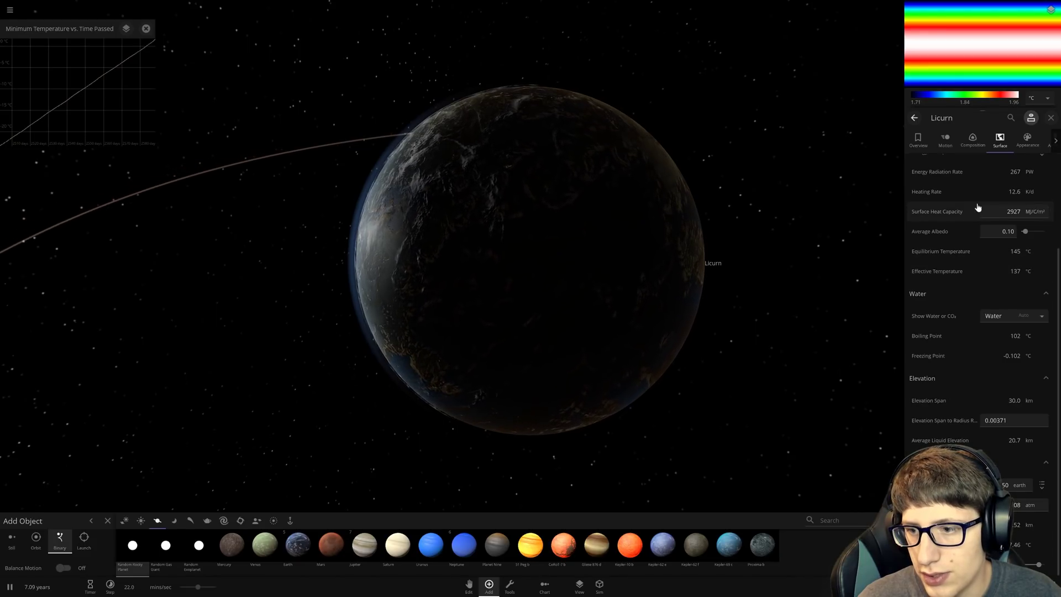
left_click(1026, 145)
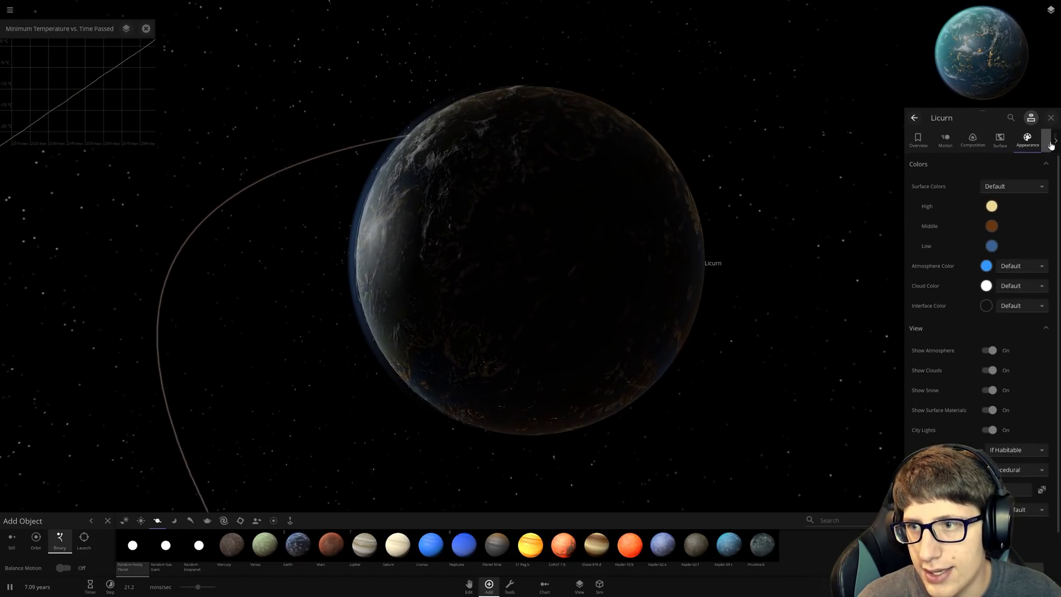
- Check Licurn's motion and tidal heating, its overview, and its Earth similarity and life likelihood ratings
left_click(962, 143)
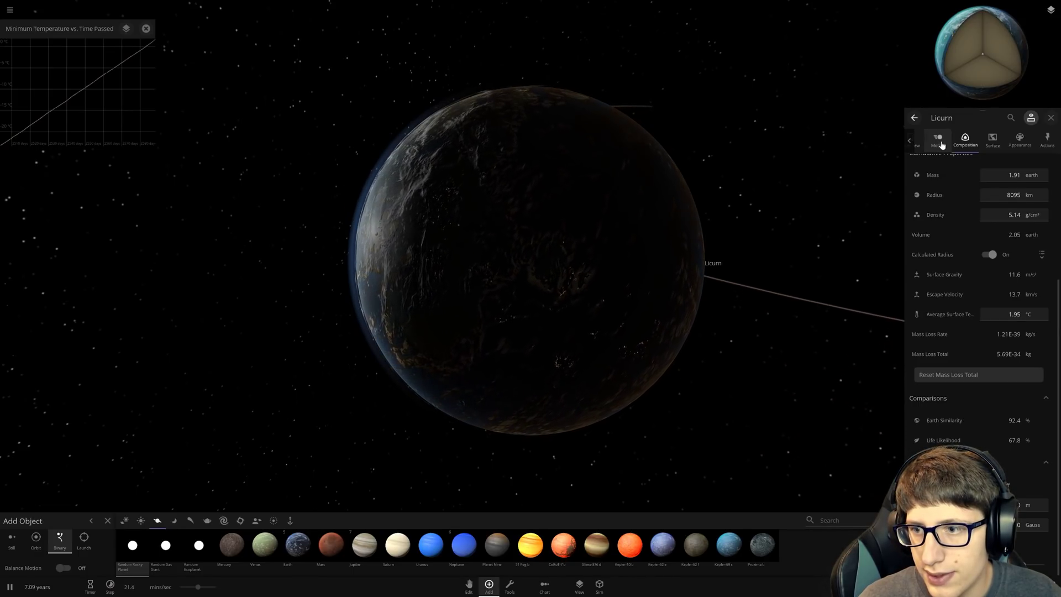
left_click(941, 143)
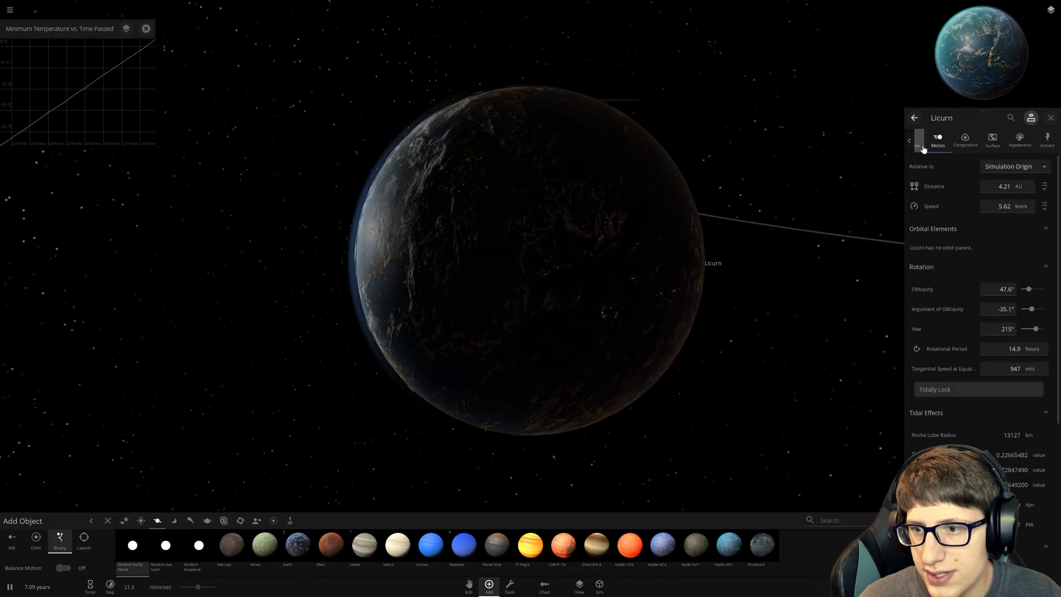
scroll(942, 273, "down", 5)
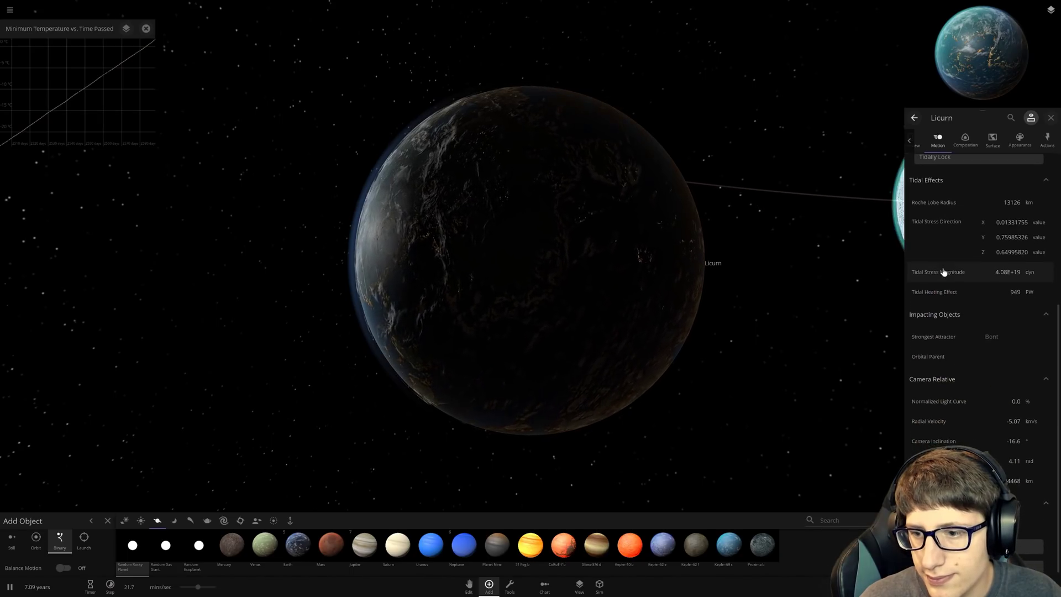
left_click(918, 142)
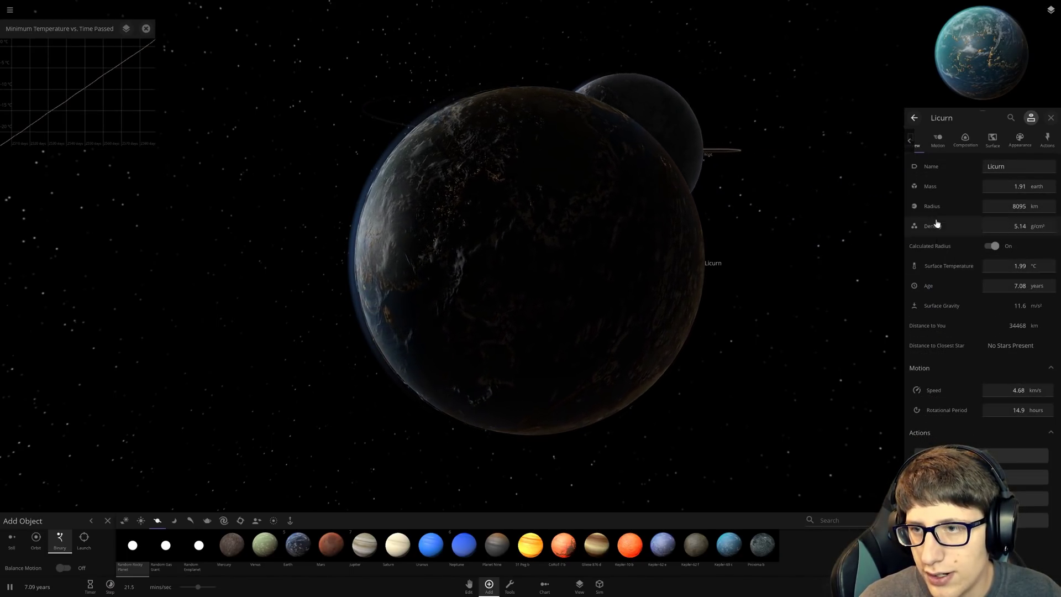
left_click(934, 141)
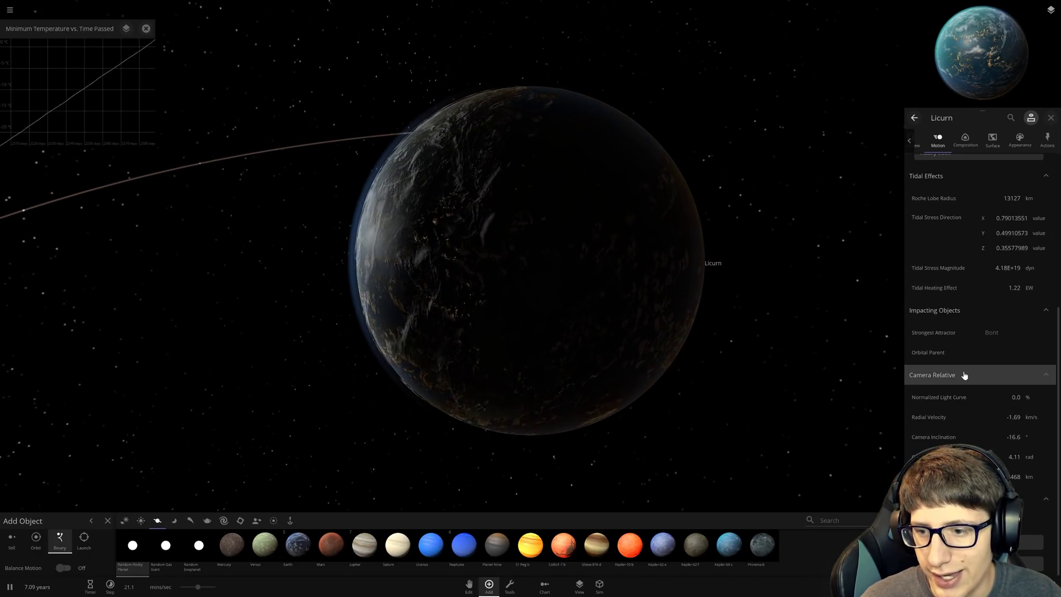
left_click(965, 139)
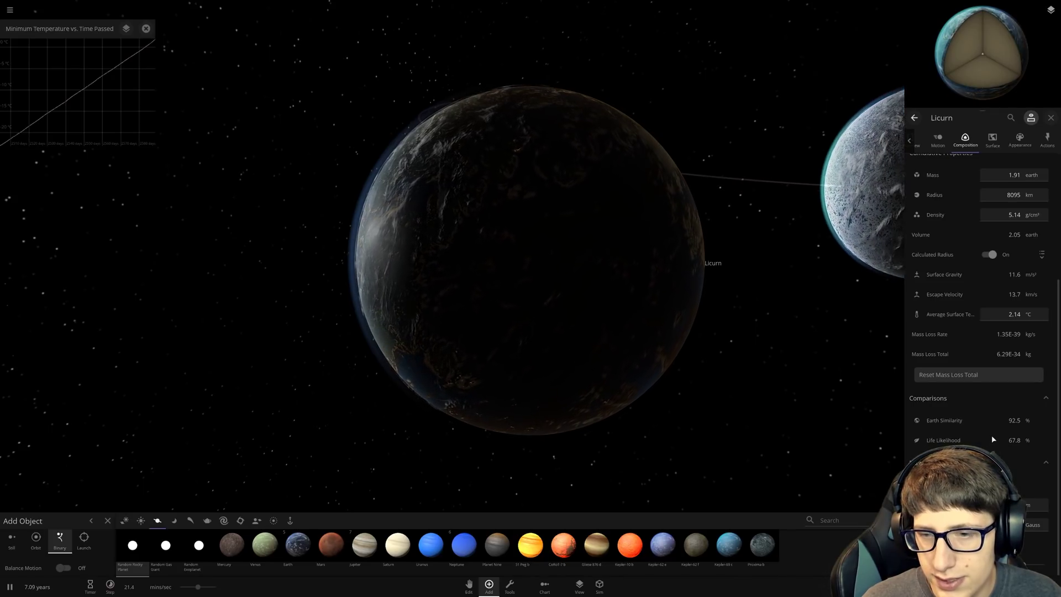
mouse_move(987, 431)
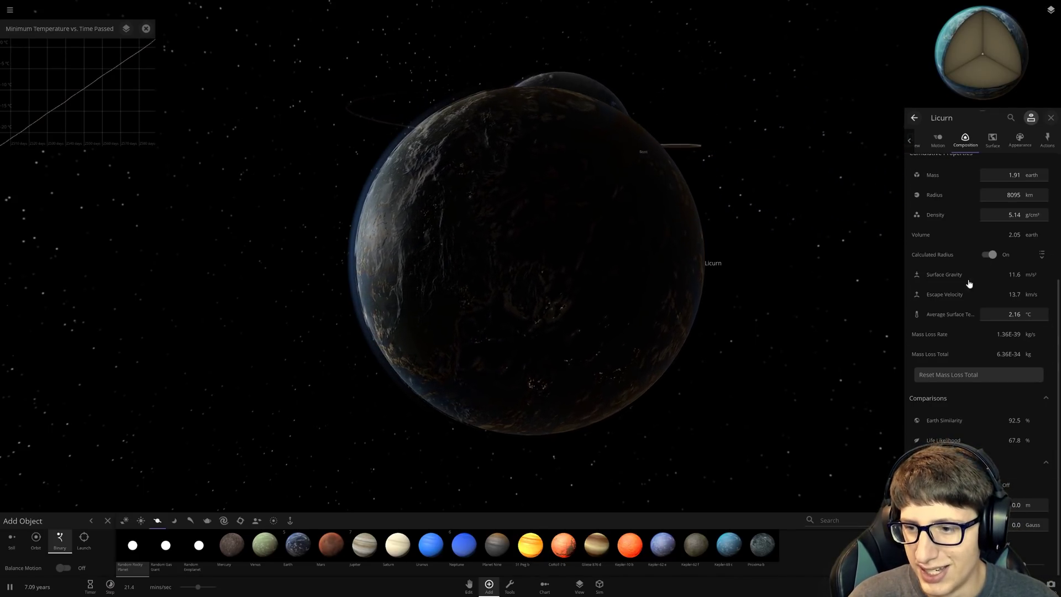
- Try the extremes of Licurn's average albedo, 1.00 and 0.00, and settle on 0.20
left_click(994, 135)
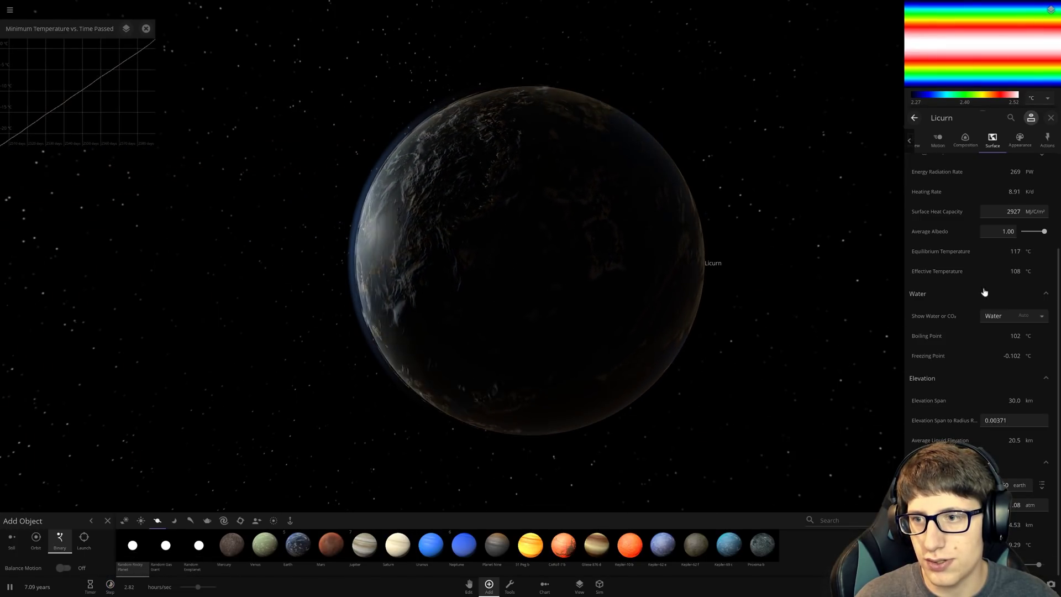
left_click_drag(1044, 231, 1017, 232)
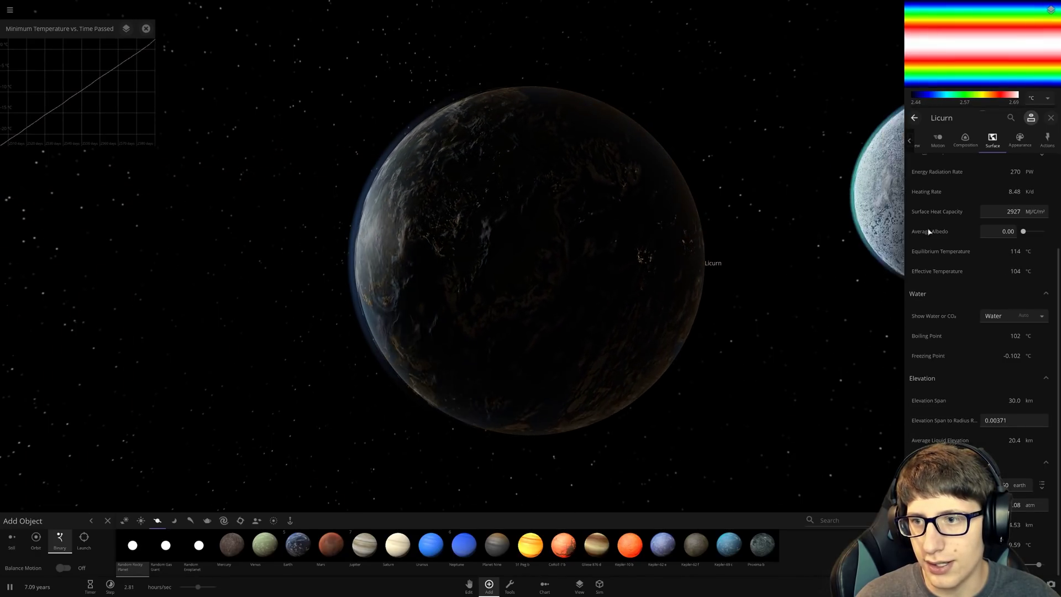
left_click_drag(1022, 231, 1028, 236)
- Pause the simulation and compare Bont's surface and temperature properties with Licurn's
scroll(481, 253, "down", 6)
scroll(560, 277, "up", 3)
key("space")
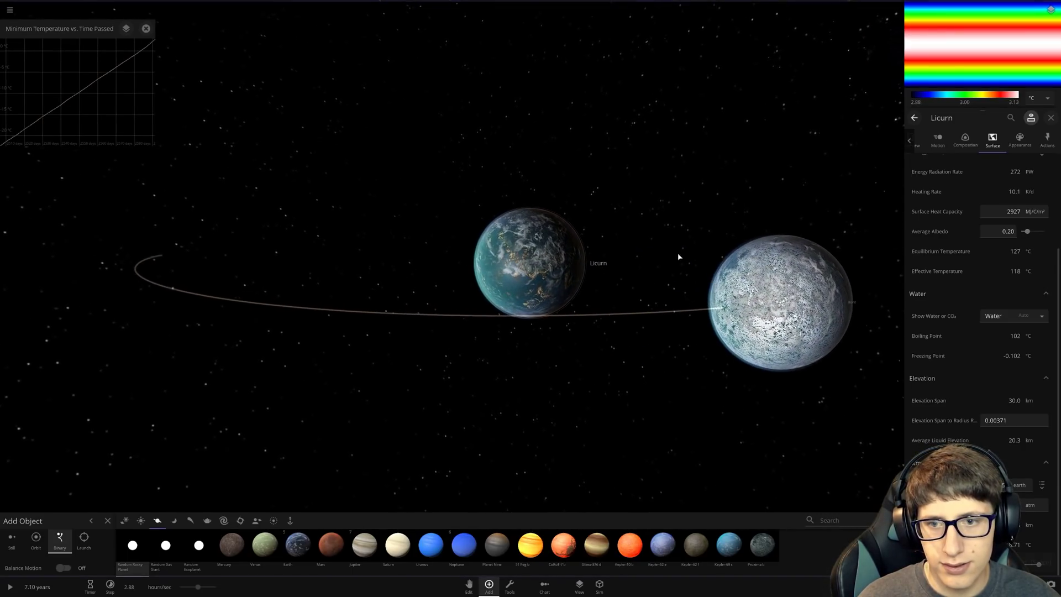
left_click(765, 282)
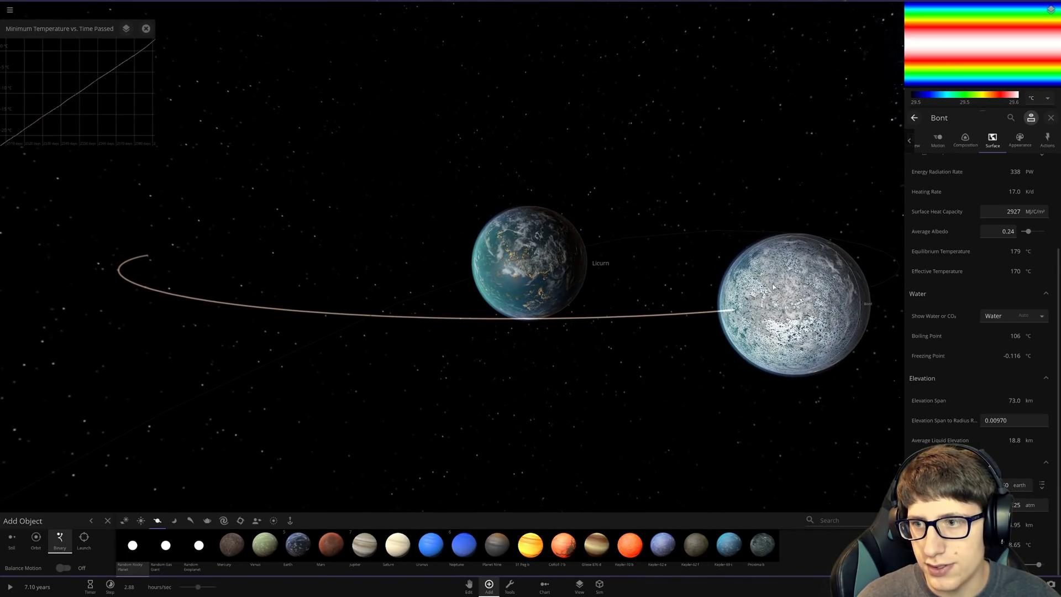
left_click_drag(767, 291, 824, 282)
scroll(824, 283, "up", 5)
scroll(939, 314, "up", 3)
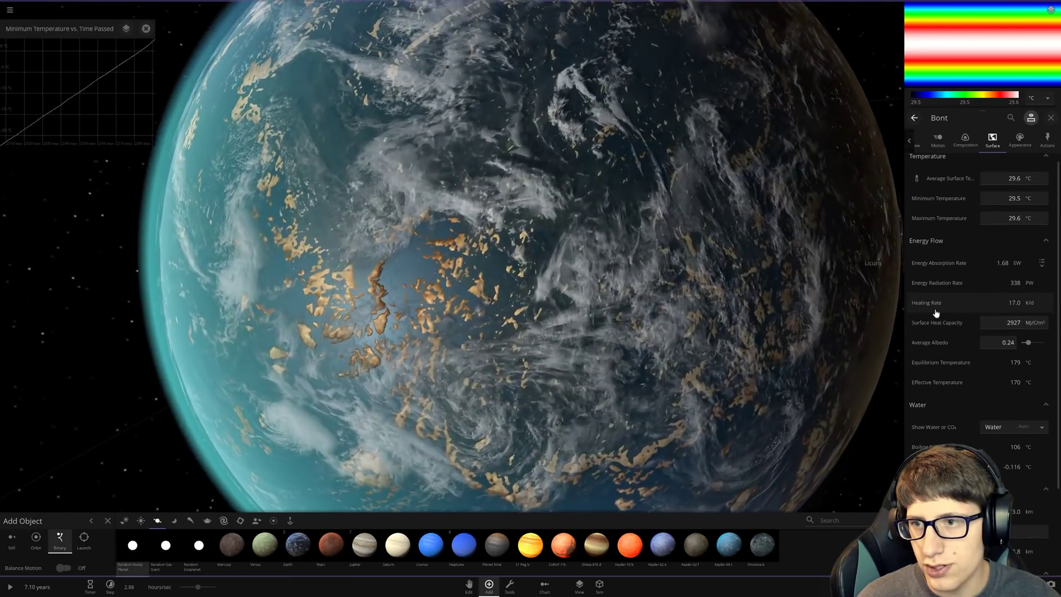
scroll(656, 315, "down", 7)
left_click_drag(651, 319, 499, 241)
scroll(1002, 271, "up", 1)
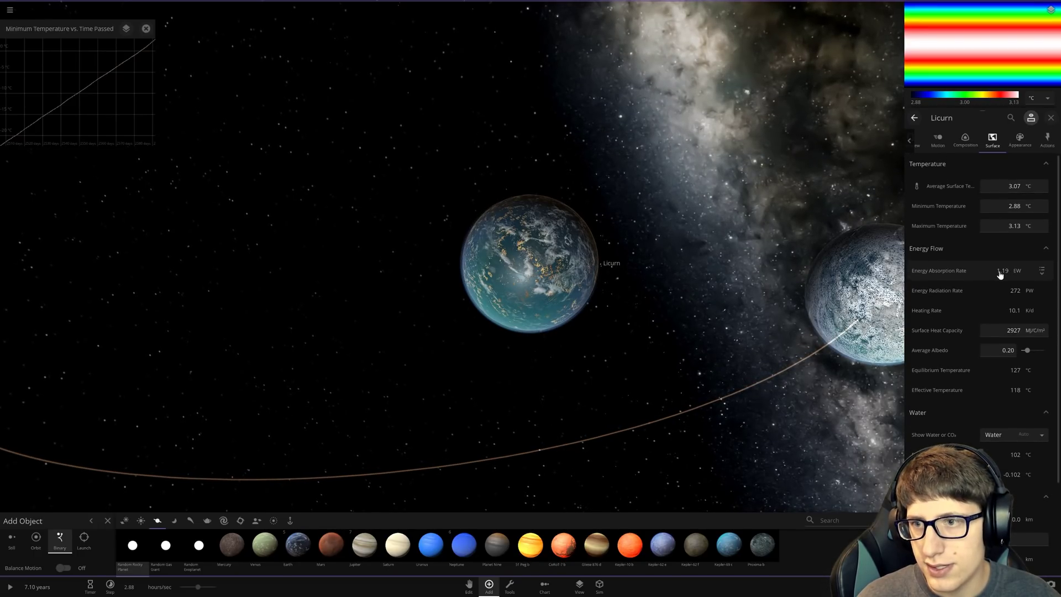
- Resume the simulation and watch Bont's temperature and energy absorption rate as it orbits with Licurn
key("space")
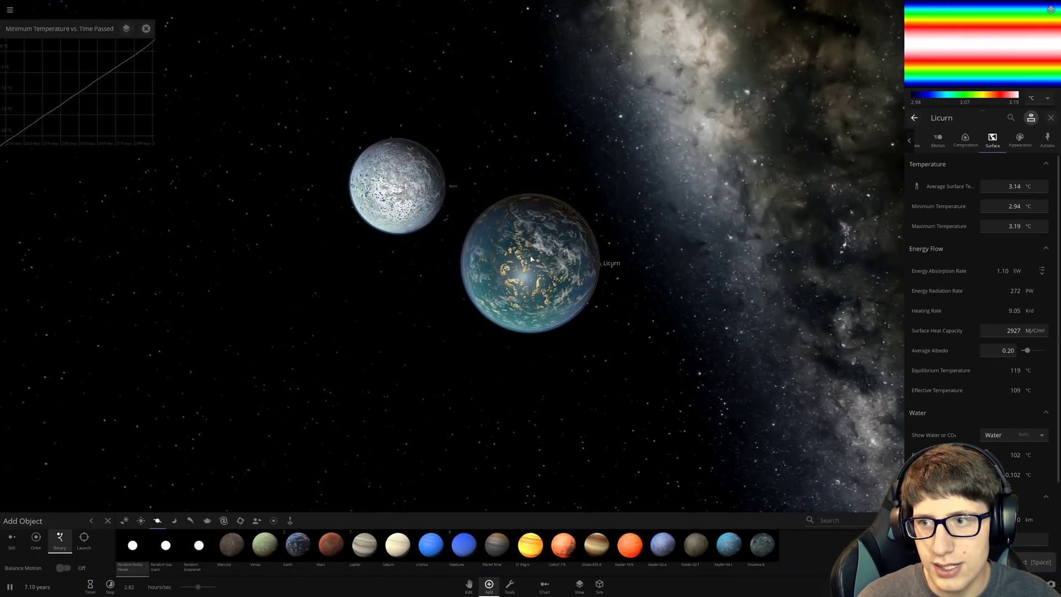
left_click(243, 342)
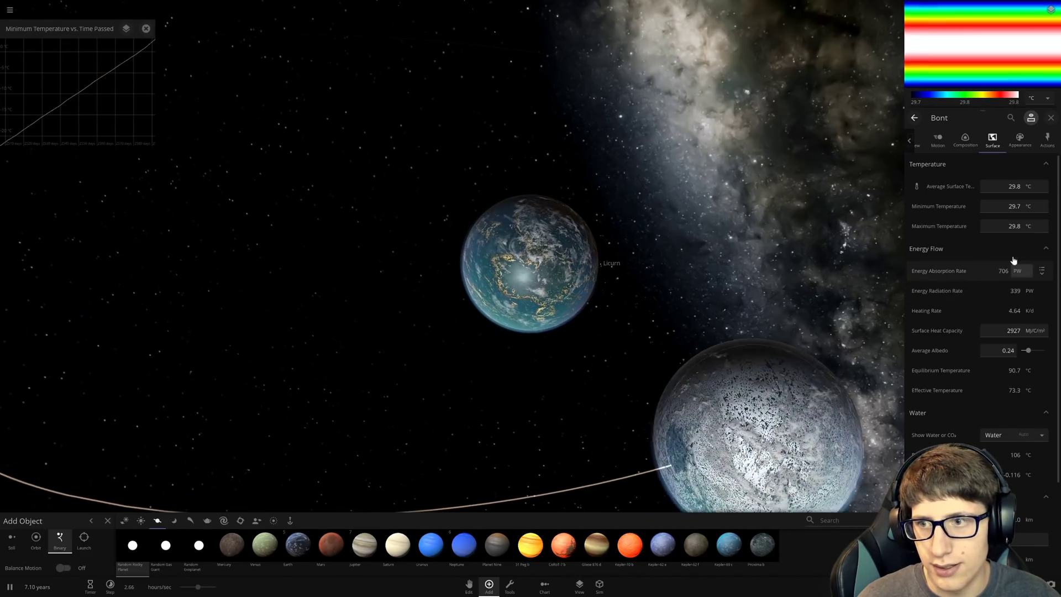
scroll(386, 249, "down", 4)
left_click_drag(387, 249, 453, 260)
scroll(654, 250, "up", 4)
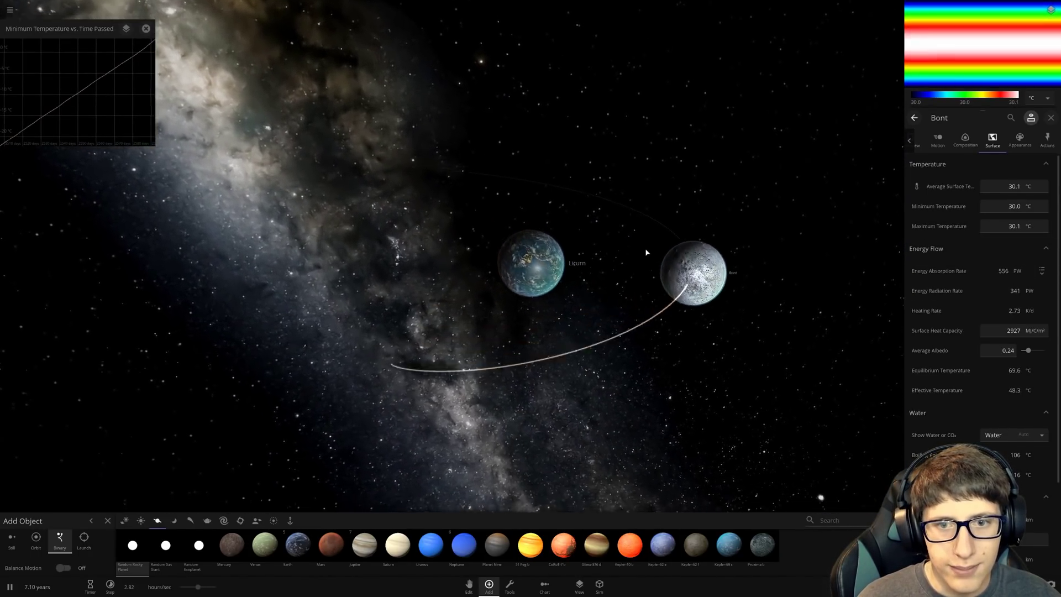
- Pause the simulation and examine the unlit sides of Bont and Licurn from several angles
key("space")
left_click_drag(586, 267, 781, 251)
scroll(681, 269, "down", 3)
scroll(721, 269, "up", 4)
scroll(781, 251, "down", 2)
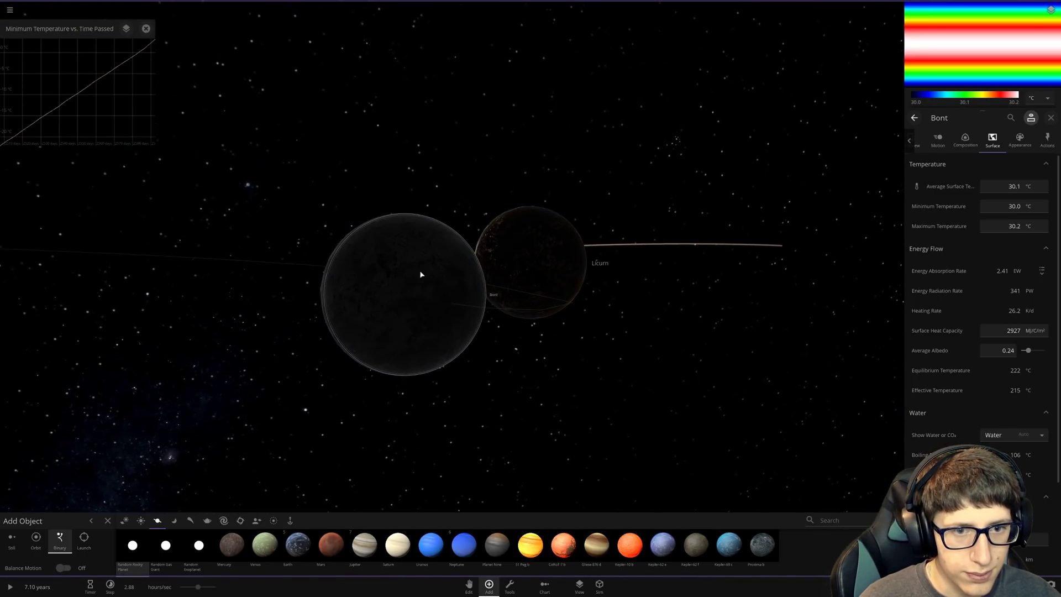
left_click_drag(430, 276, 556, 284)
scroll(557, 284, "up", 4)
scroll(665, 301, "down", 4)
left_click_drag(665, 301, 694, 270)
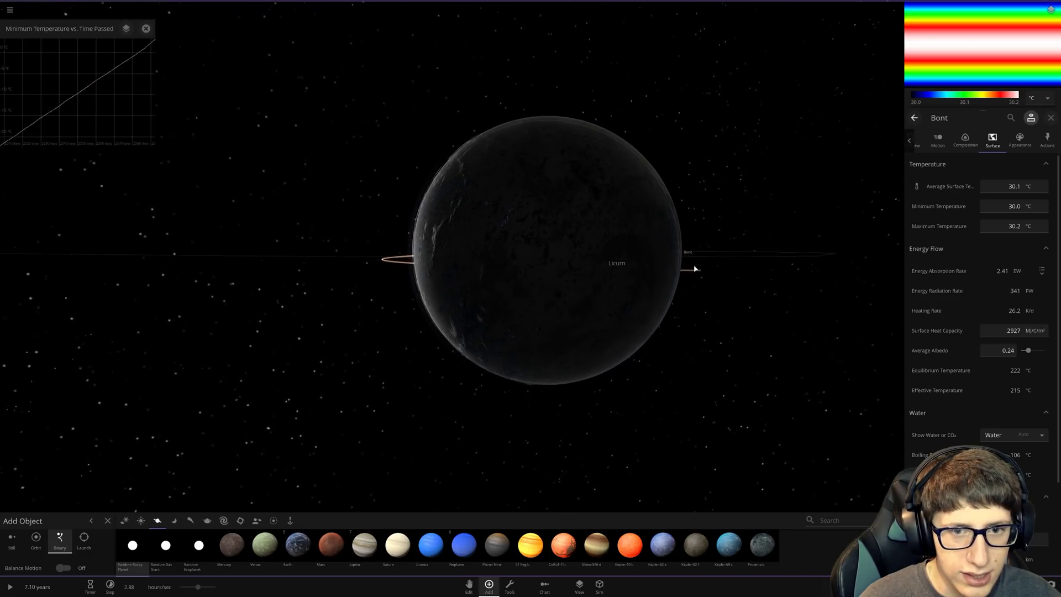
scroll(694, 269, "up", 3)
scroll(798, 297, "down", 4)
- Close Bont's properties and resume the simulation with both planets' lit sides in view
left_click_drag(799, 298, 497, 371)
left_click(739, 336)
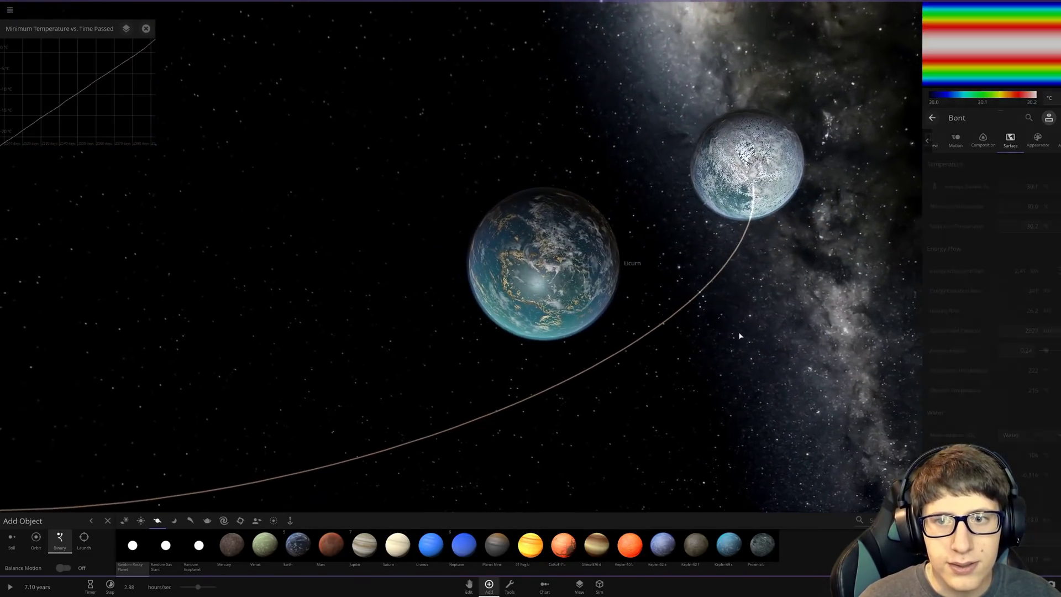
key("space")
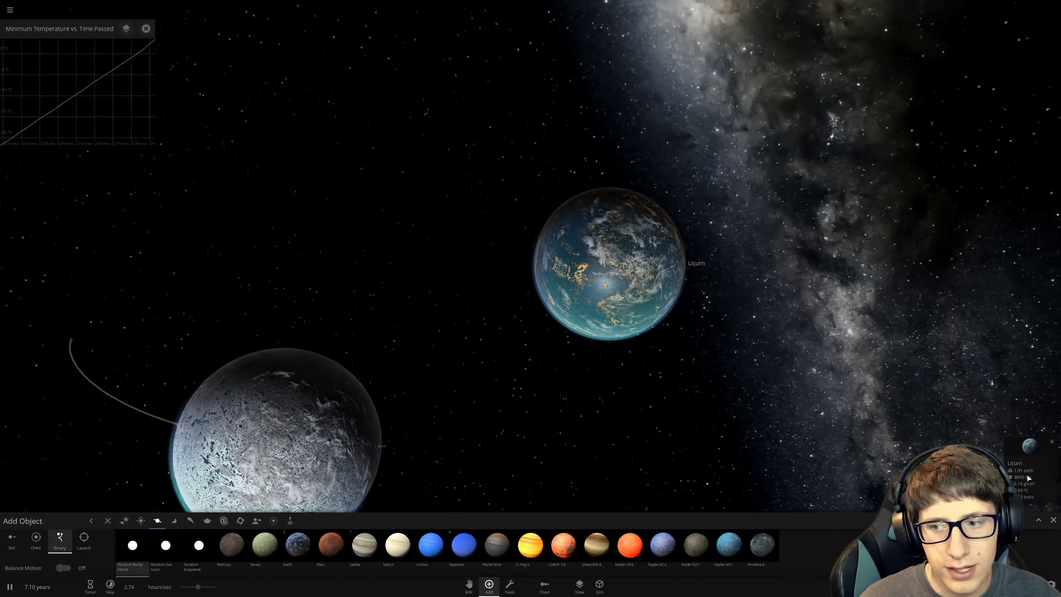
- Pause the simulation, raise Licurn's speed to about 2.23 km/s, and resume to see the effect on the pair's orbit
left_click(632, 267)
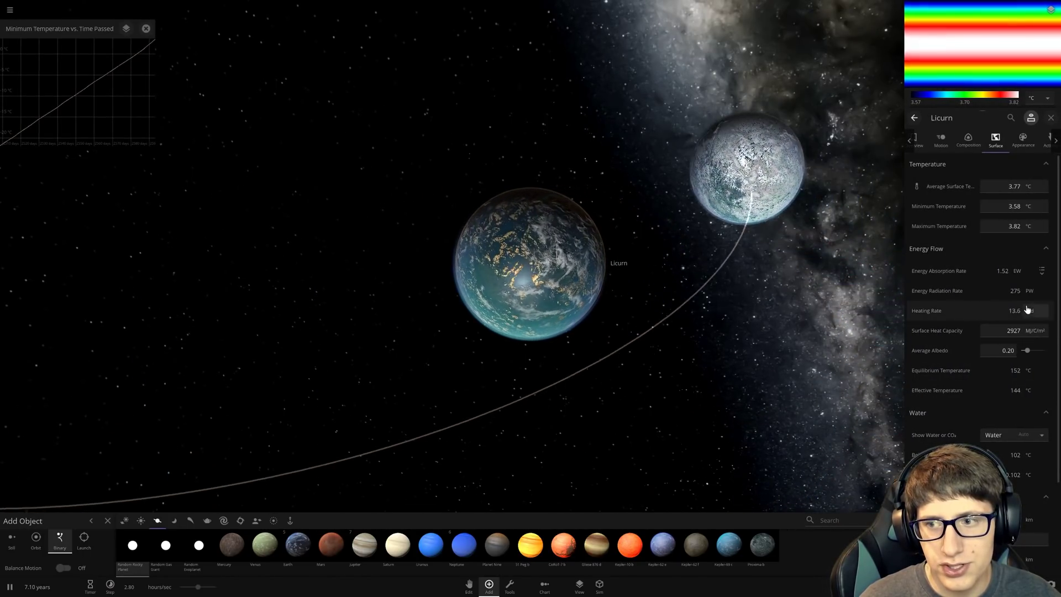
key("space")
left_click(941, 140)
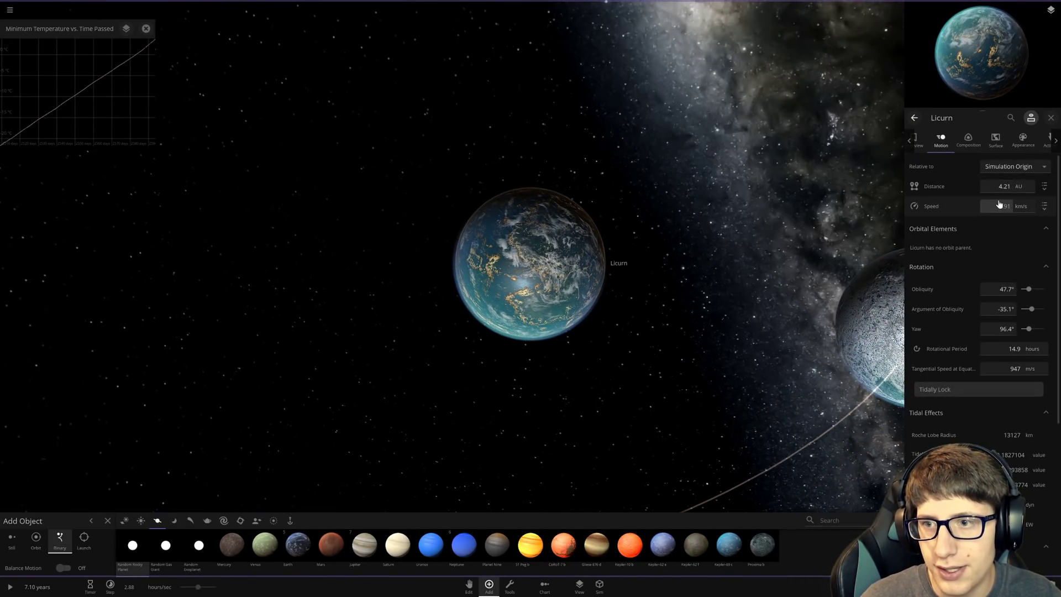
left_click(999, 205)
left_click(1007, 270)
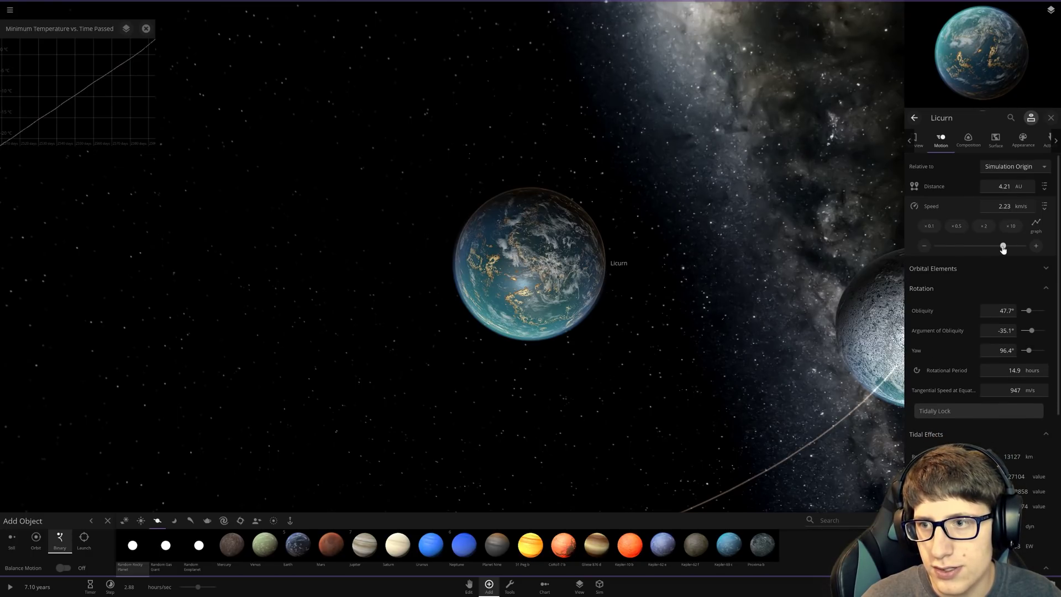
key("space")
scroll(578, 243, "down", 5)
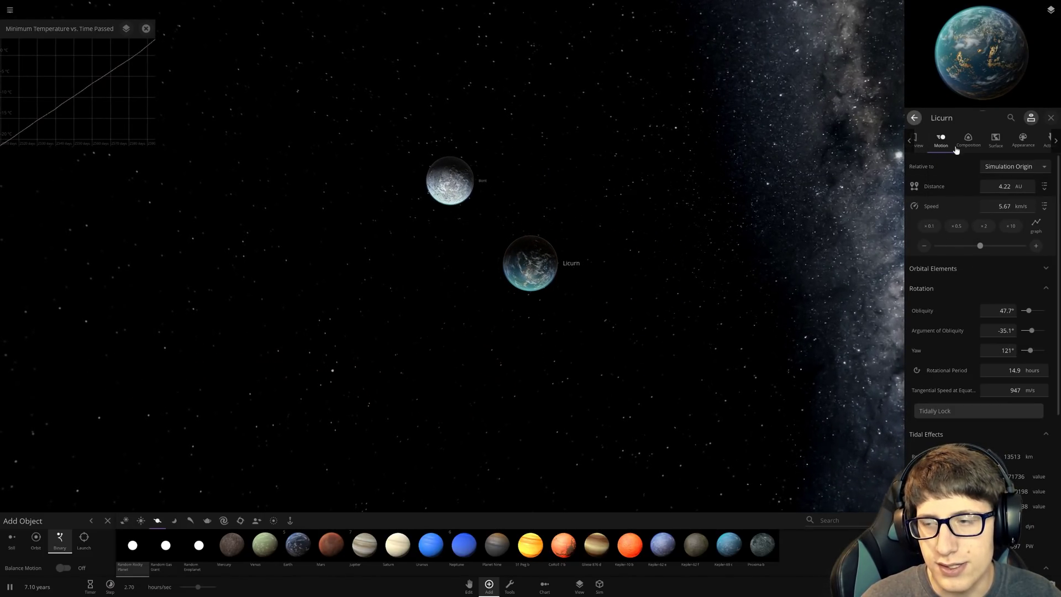
- Compare the motion properties of Bont and Licurn, and close the minimum temperature graph
left_click(914, 117)
key("space")
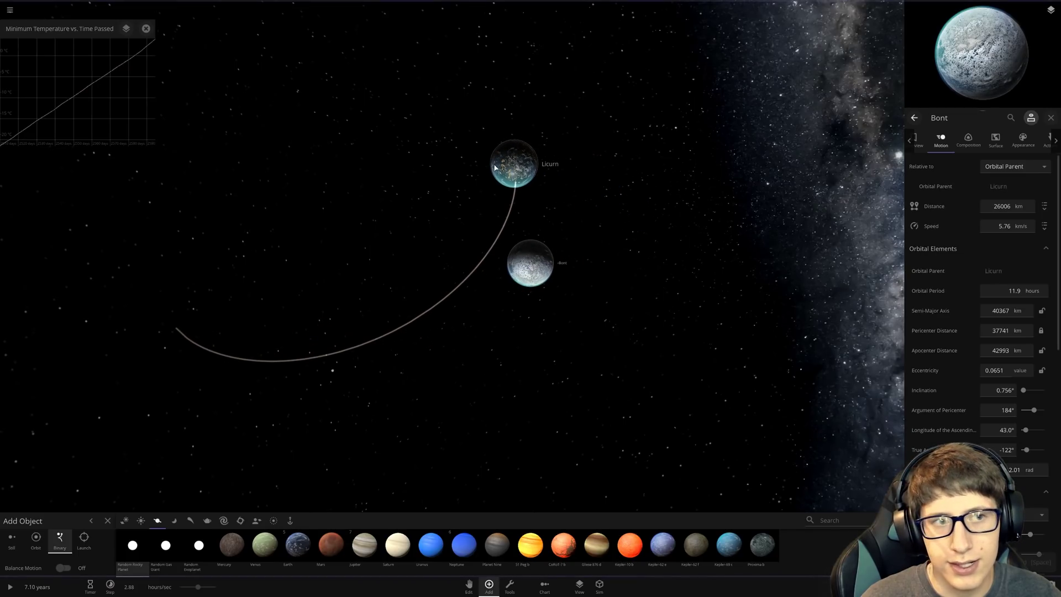
left_click(499, 161)
key("space")
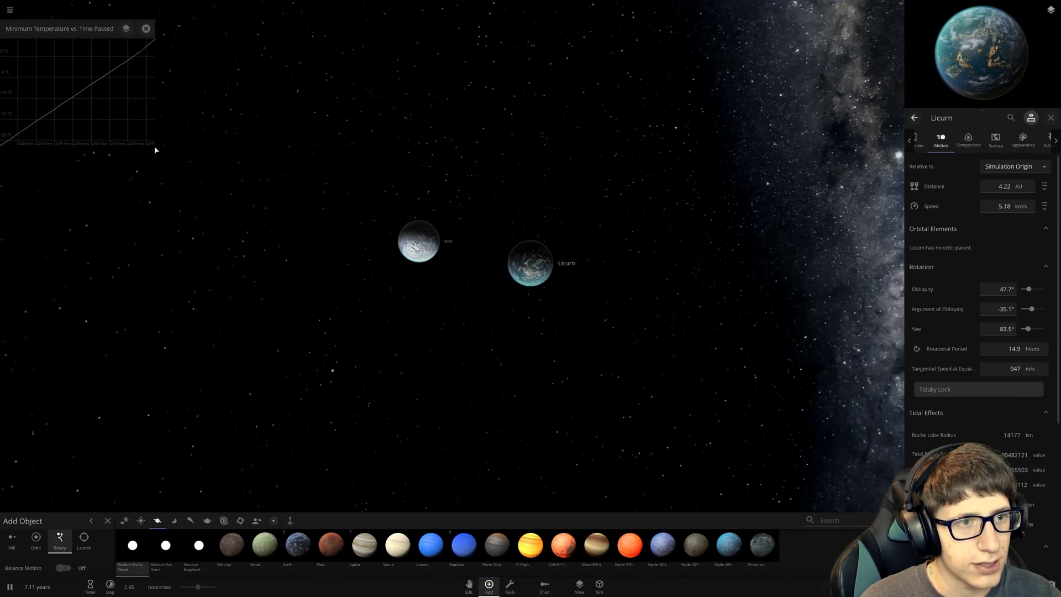
left_click(145, 28)
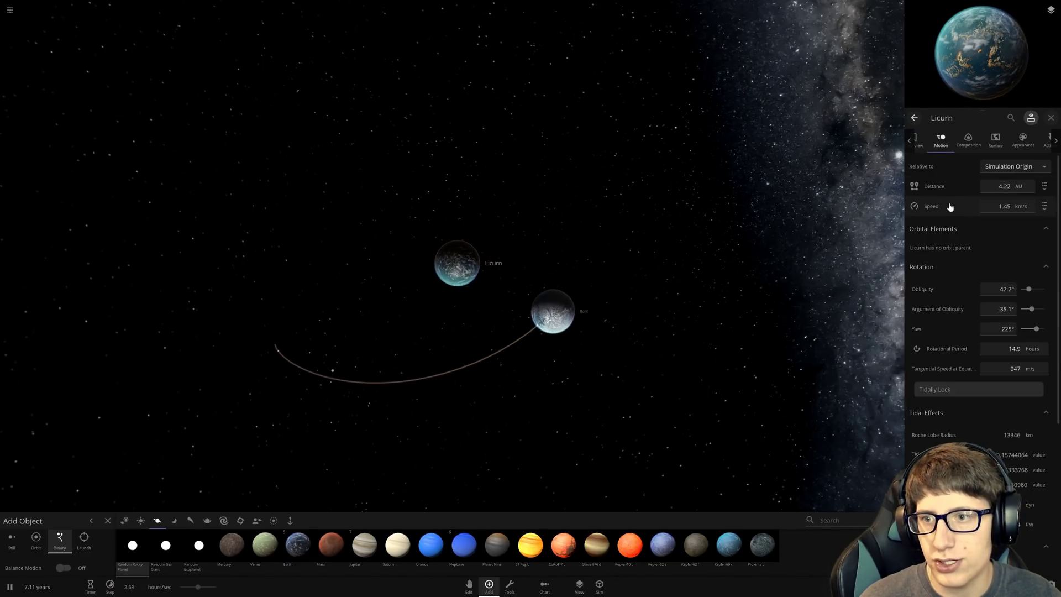
- Graph Bont's average surface temperature over time while the simulation runs
left_click(914, 118)
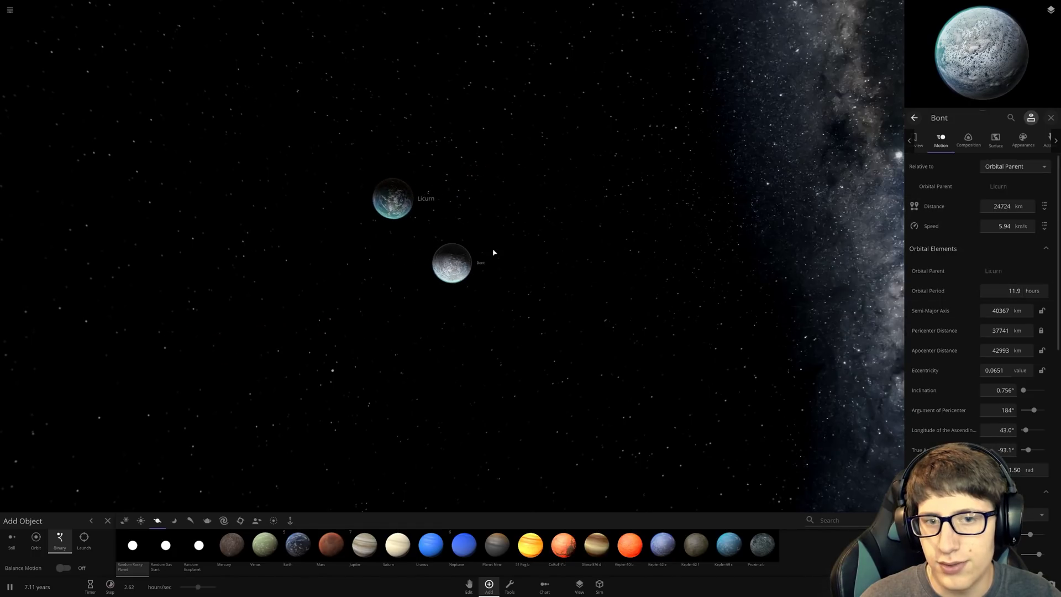
left_click(966, 141)
left_click(995, 140)
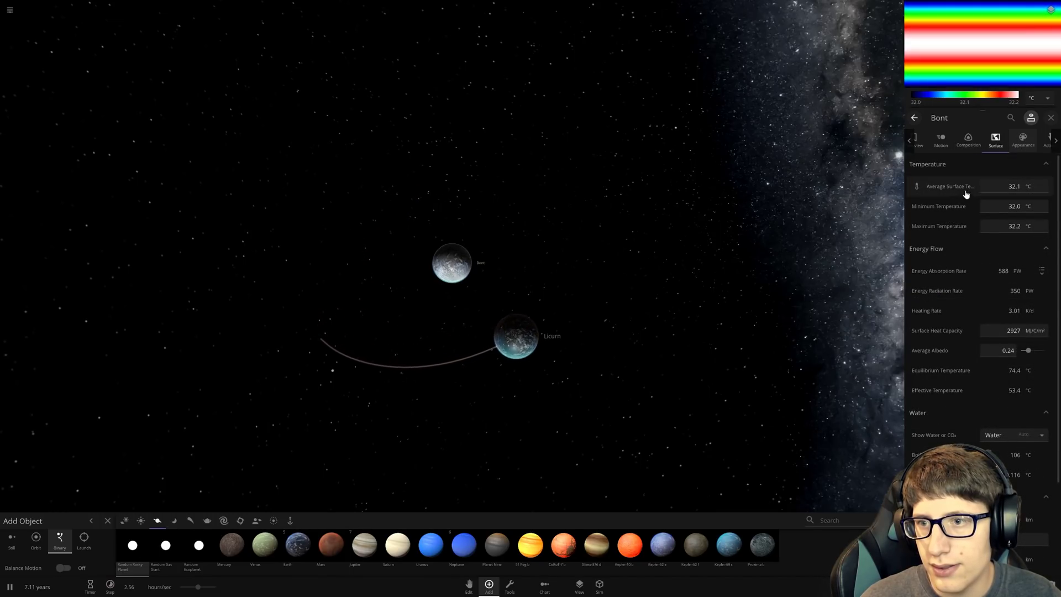
left_click(937, 192)
left_click(1033, 204)
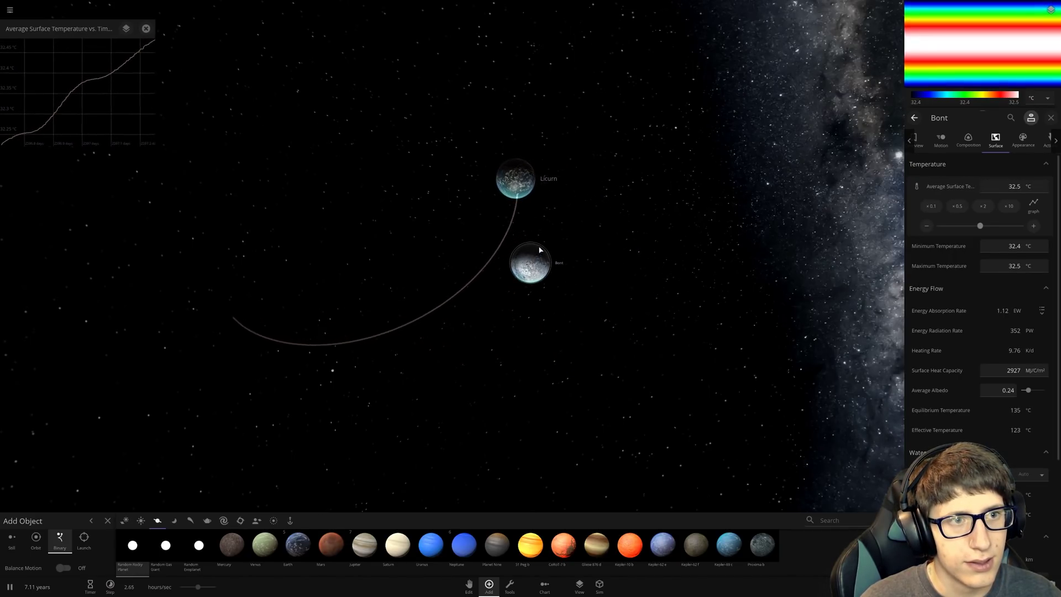
- Pause the simulation, raise Bont's orbital speed to about 8.80 km/s, and resume
key("space")
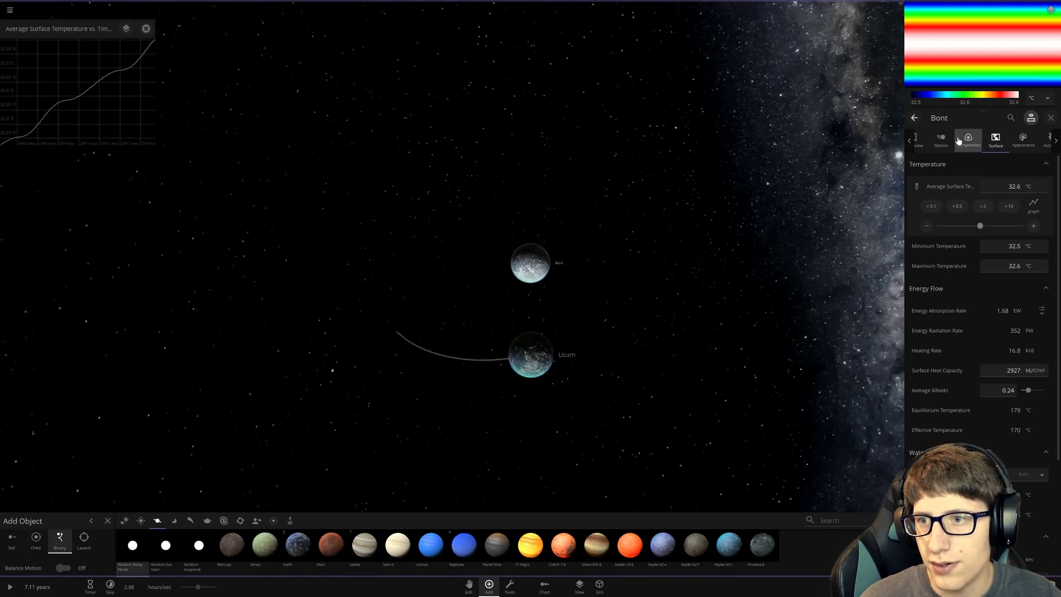
left_click(939, 142)
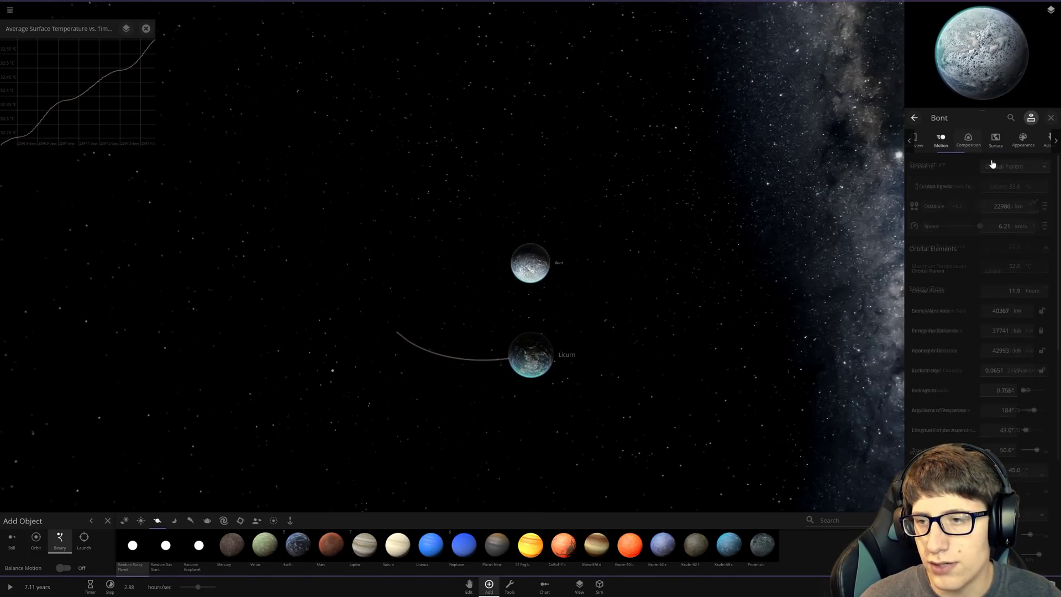
left_click(1002, 227)
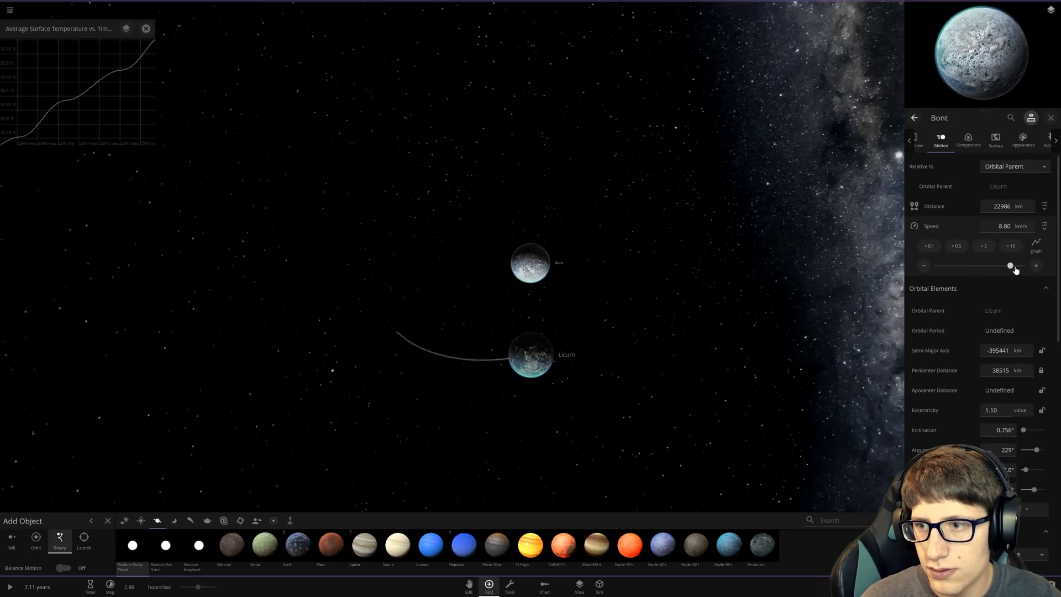
key("space")
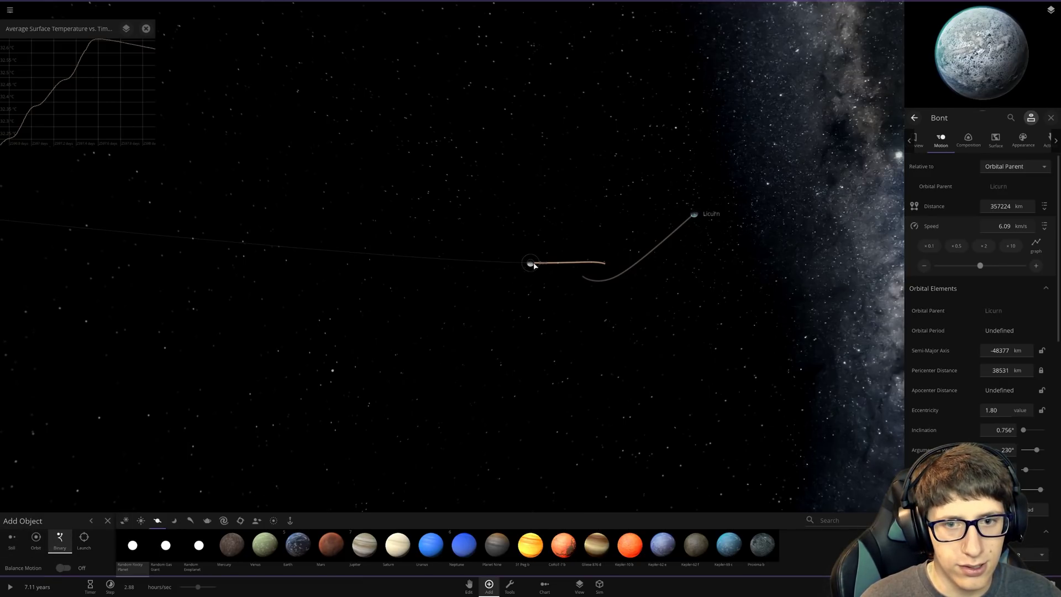
- Move Bont back close to Licurn in edit mode, resume the simulation, and leave edit mode
left_click(468, 585)
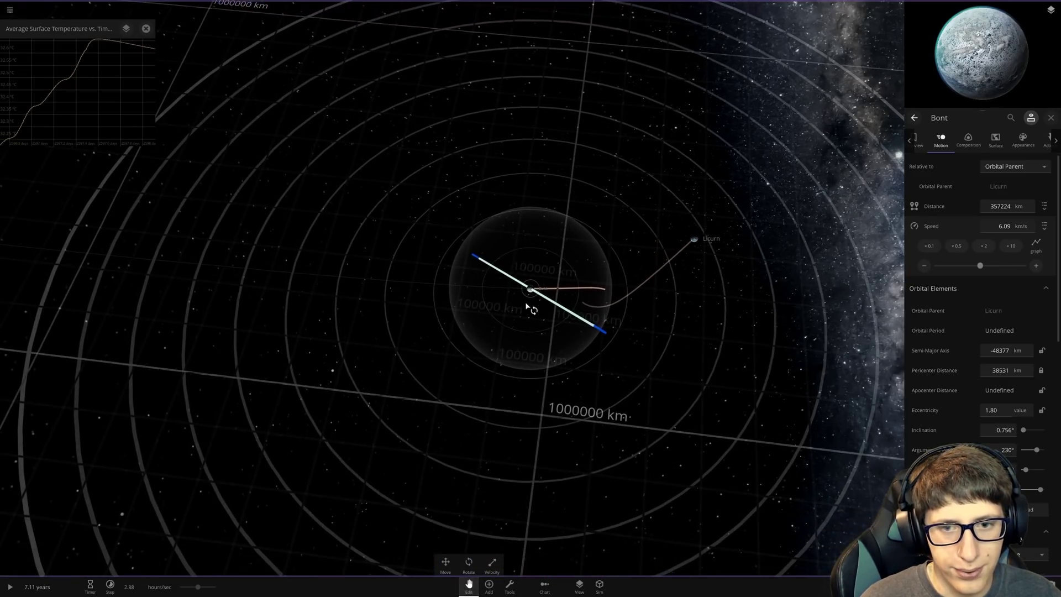
left_click_drag(529, 293, 691, 230)
key("space")
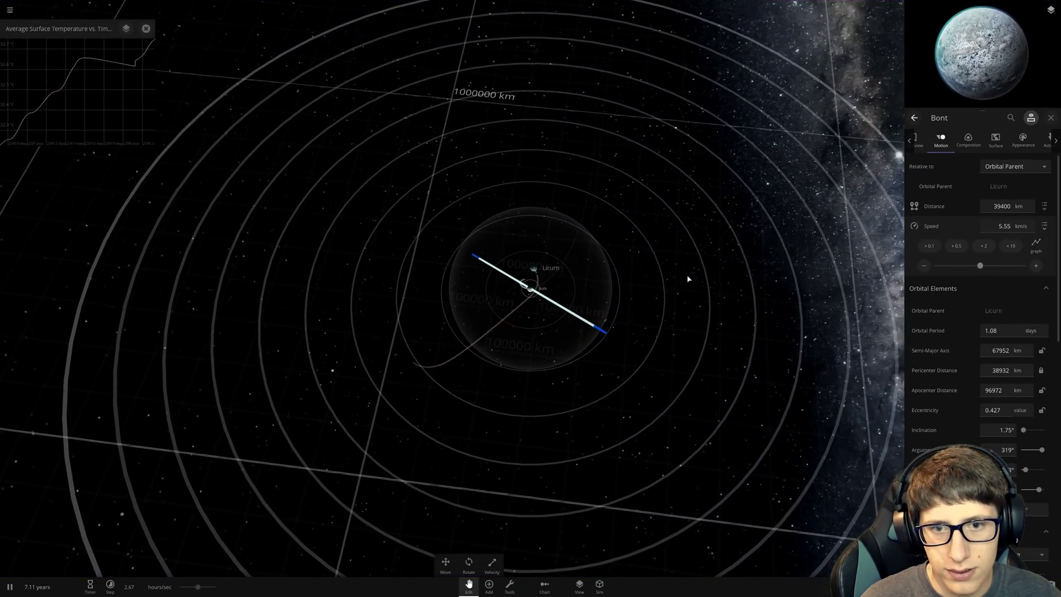
scroll(579, 453, "up", 3)
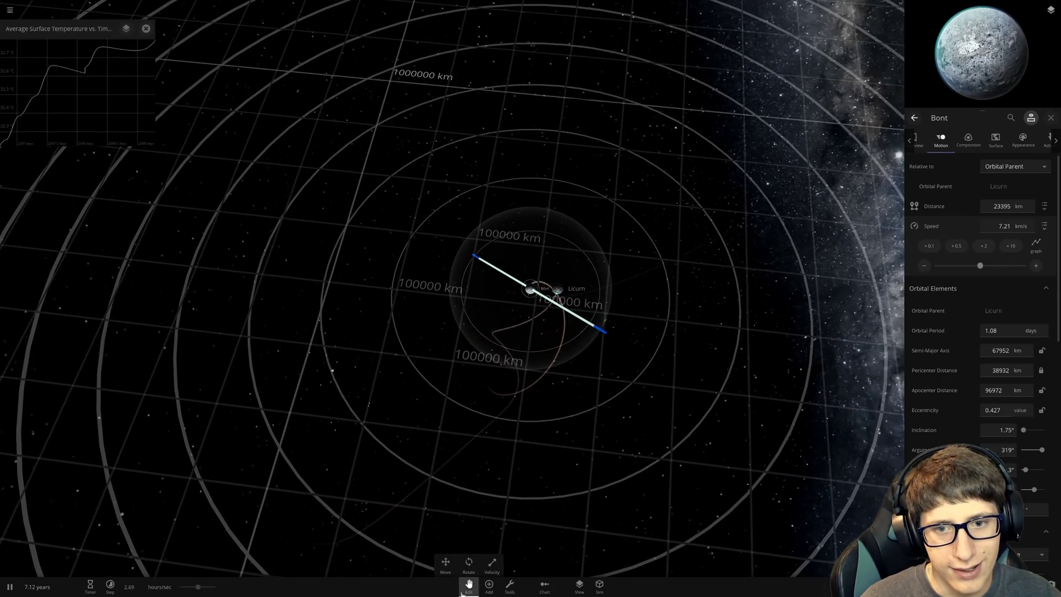
left_click(464, 590)
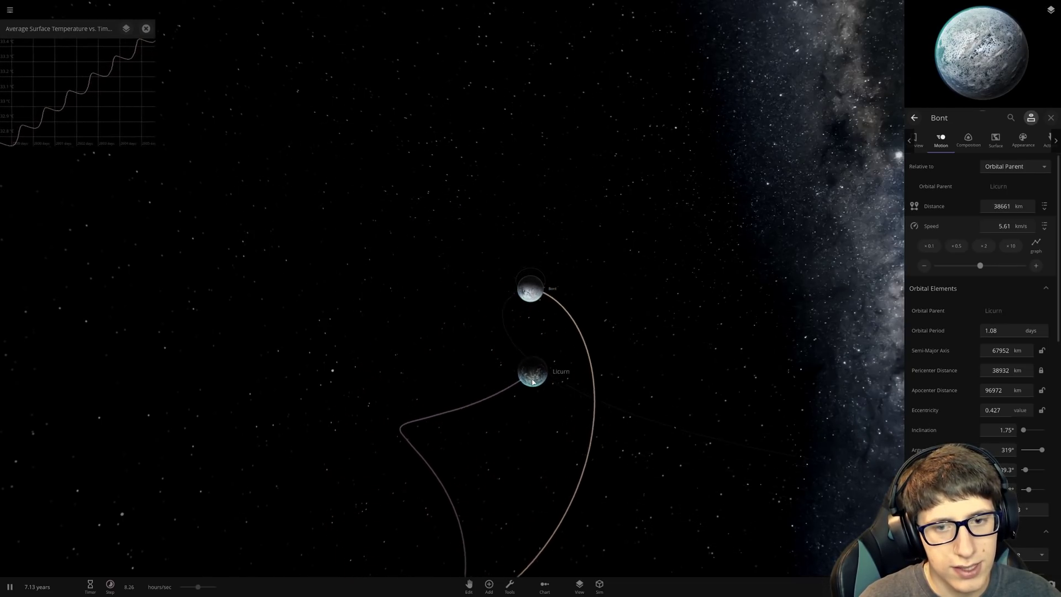
- Move Bont to about 37,500 km from Licurn and, after running the simulation, bring Licurn back beside it
left_click(474, 589)
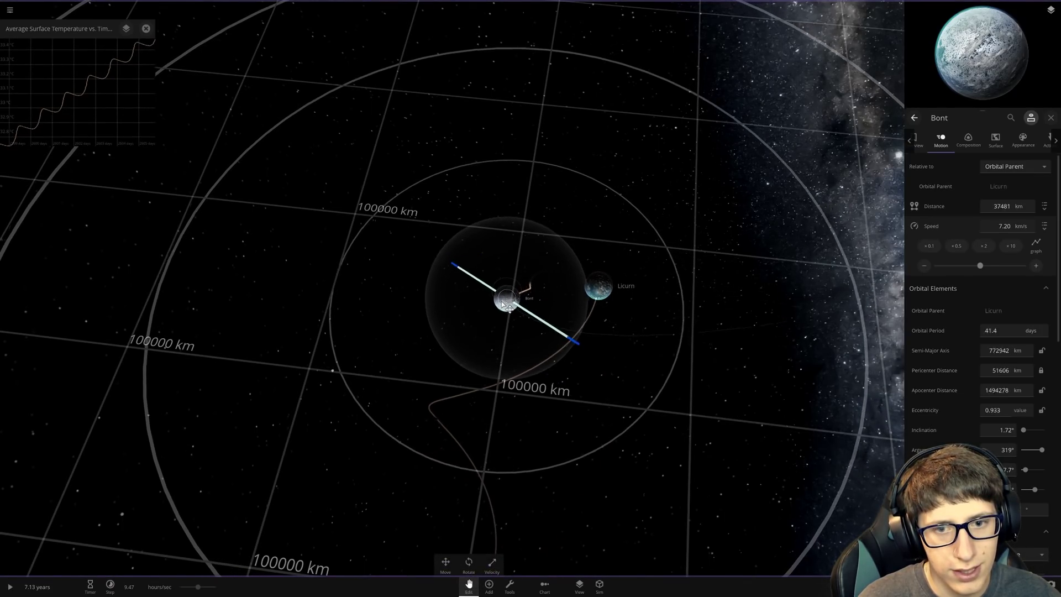
key("space")
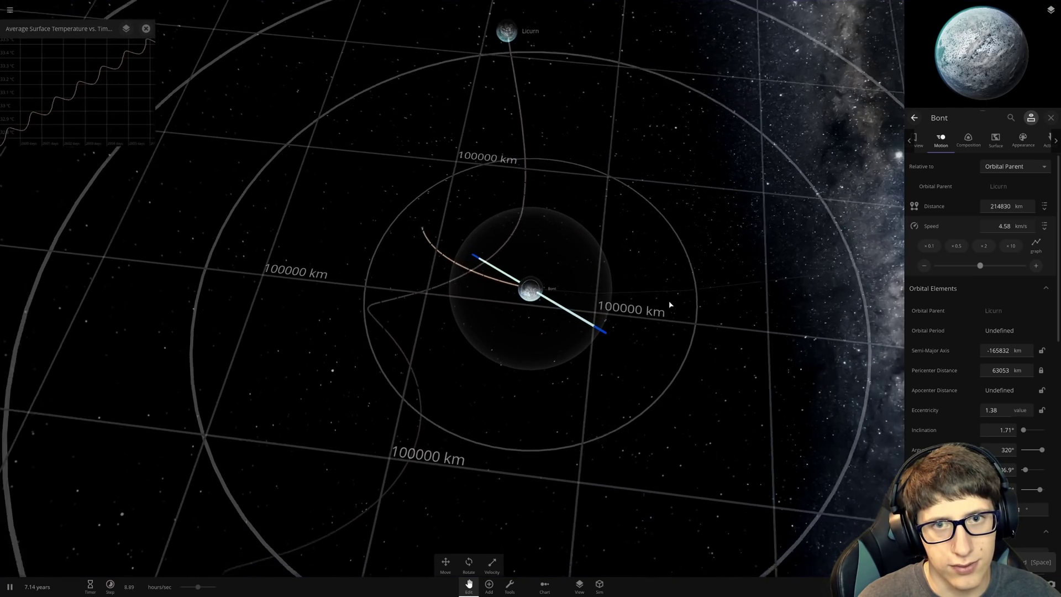
key("space")
left_click(450, 80)
key("space")
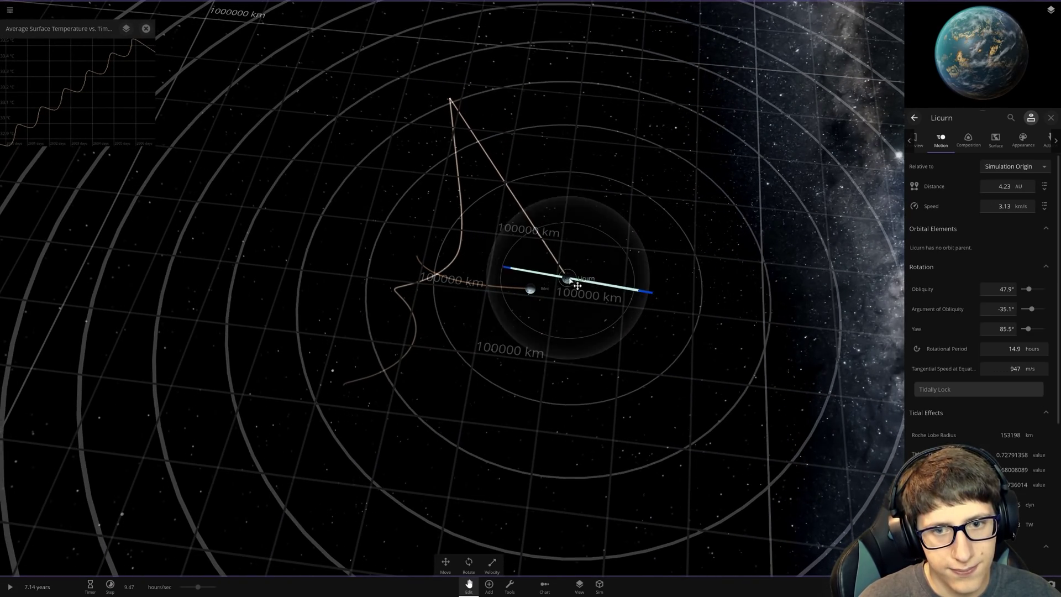
key("space")
- Reposition Bont about 45,000 km from Licurn and run the simulation to observe its orbit and temperature graph
scroll(570, 303, "up", 5)
scroll(535, 296, "down", 1)
left_click(532, 292)
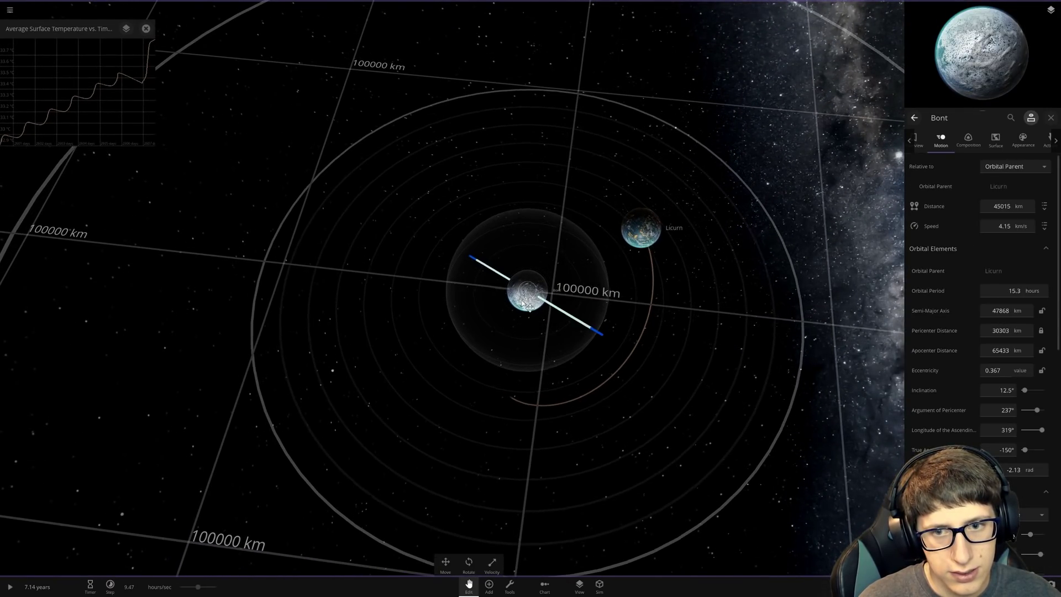
key("space")
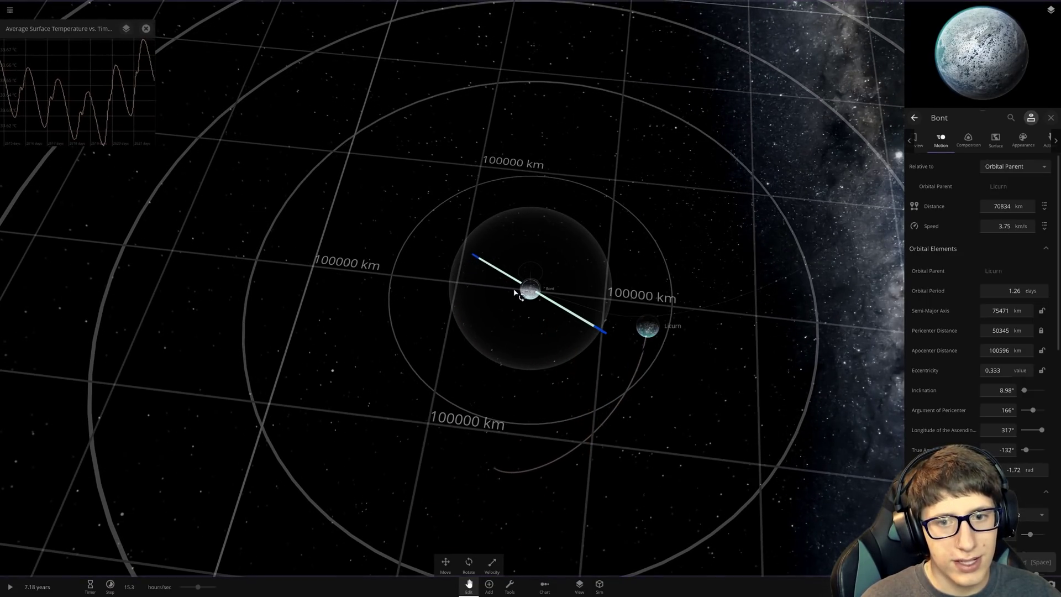
key("space")
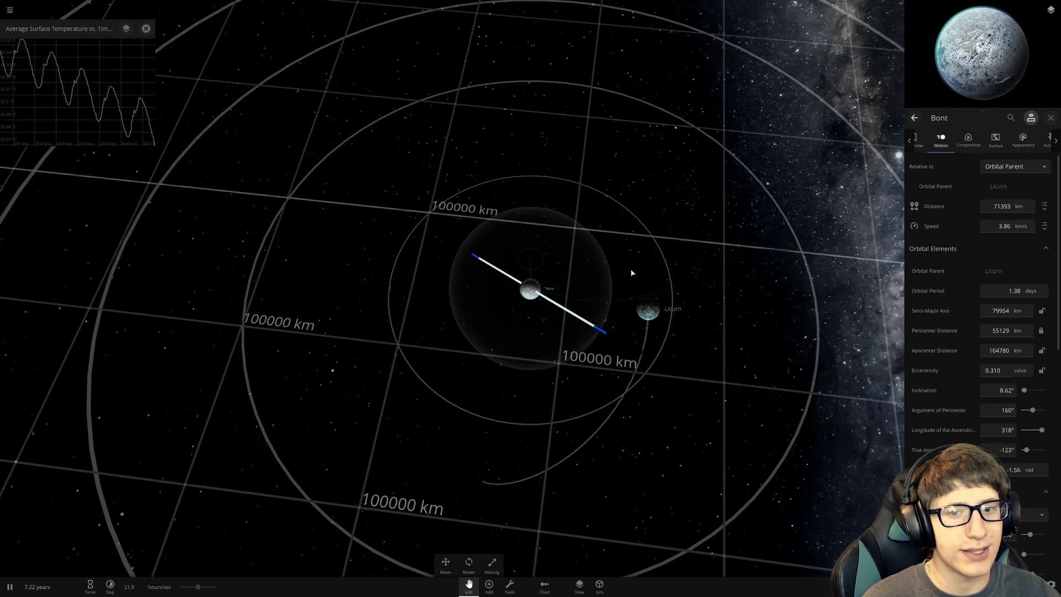
- Pause the simulation, leave edit mode, close the average surface temperature graph and properties, and focus the view on Licurn
key("space")
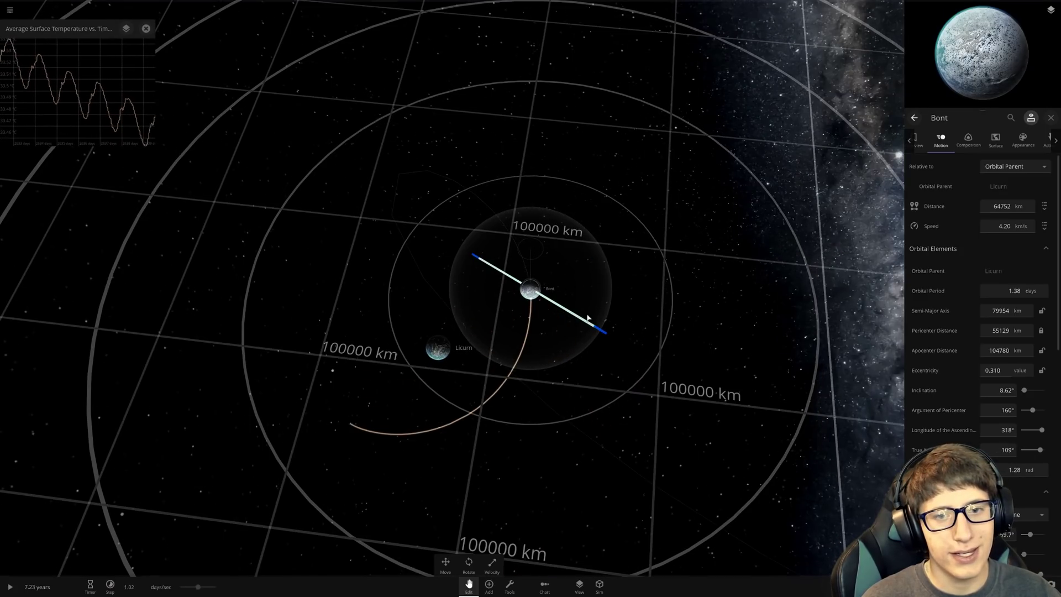
left_click_drag(541, 437, 459, 533)
left_click(469, 585)
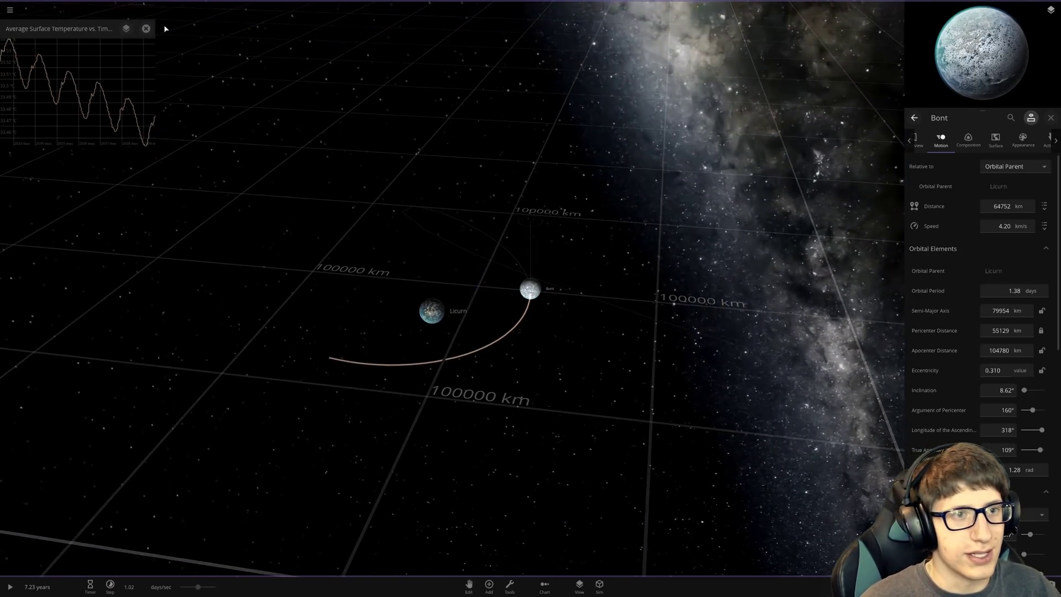
left_click(146, 29)
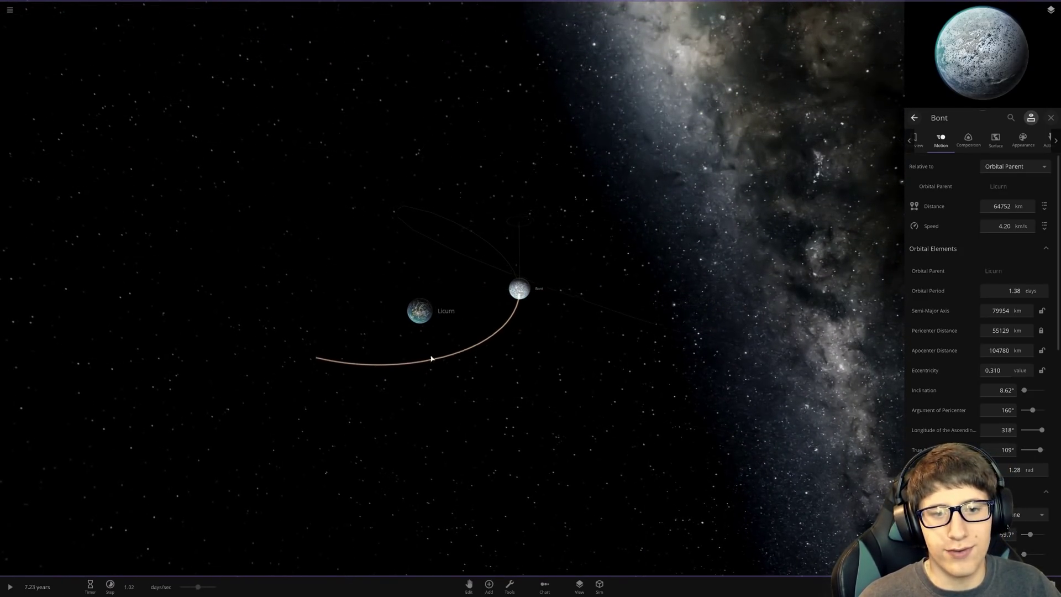
double_click(356, 309)
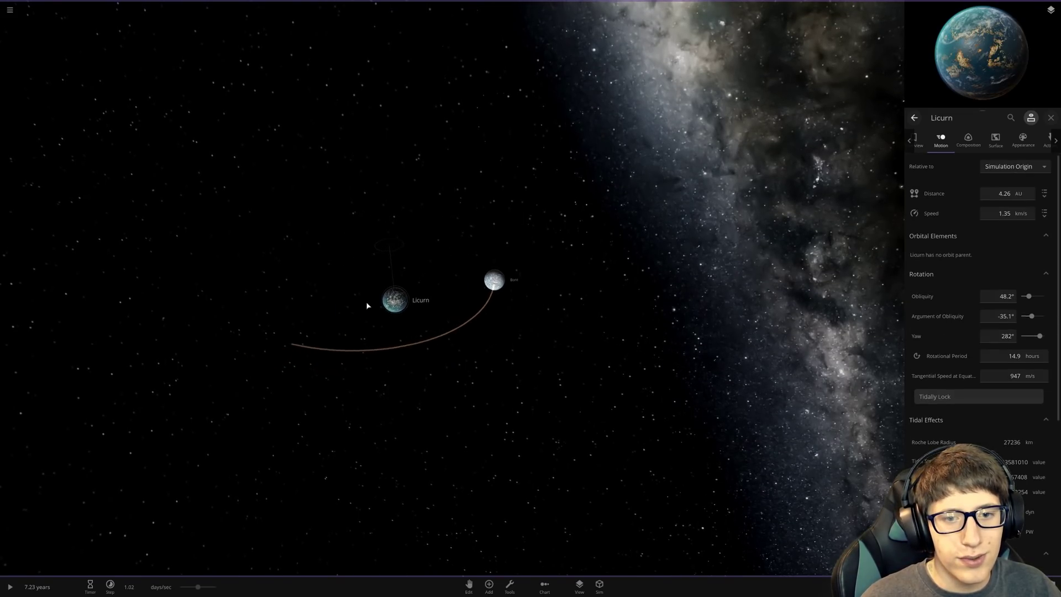
left_click(777, 321)
scroll(777, 320, "up", 5)
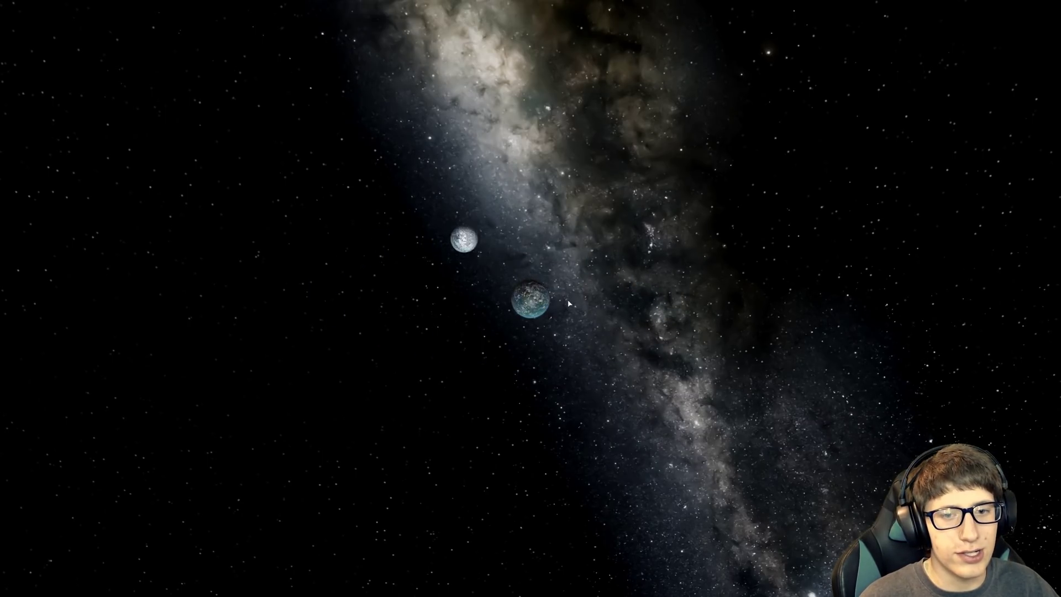
- Watch Licurn and Bont orbit each other from several angles, and pause the simulation
left_click_drag(566, 303, 587, 291)
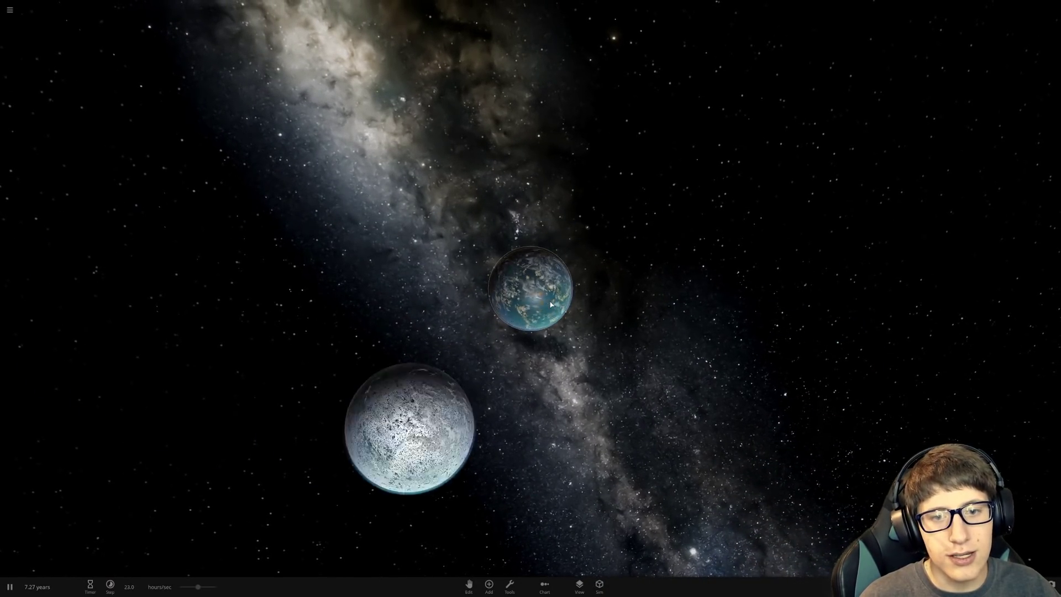
left_click_drag(550, 304, 560, 315)
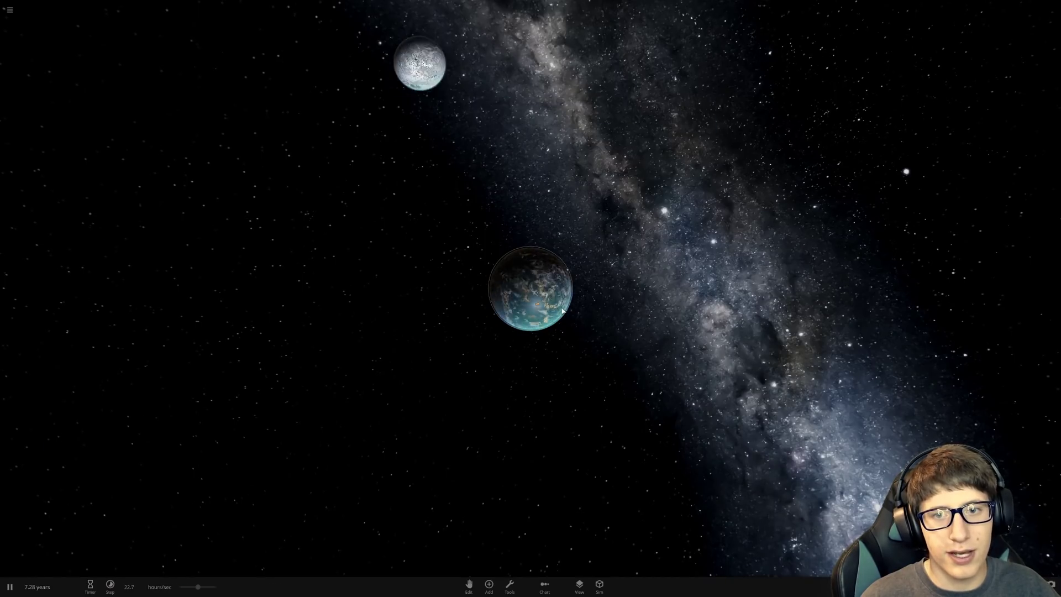
left_click_drag(669, 319, 710, 271)
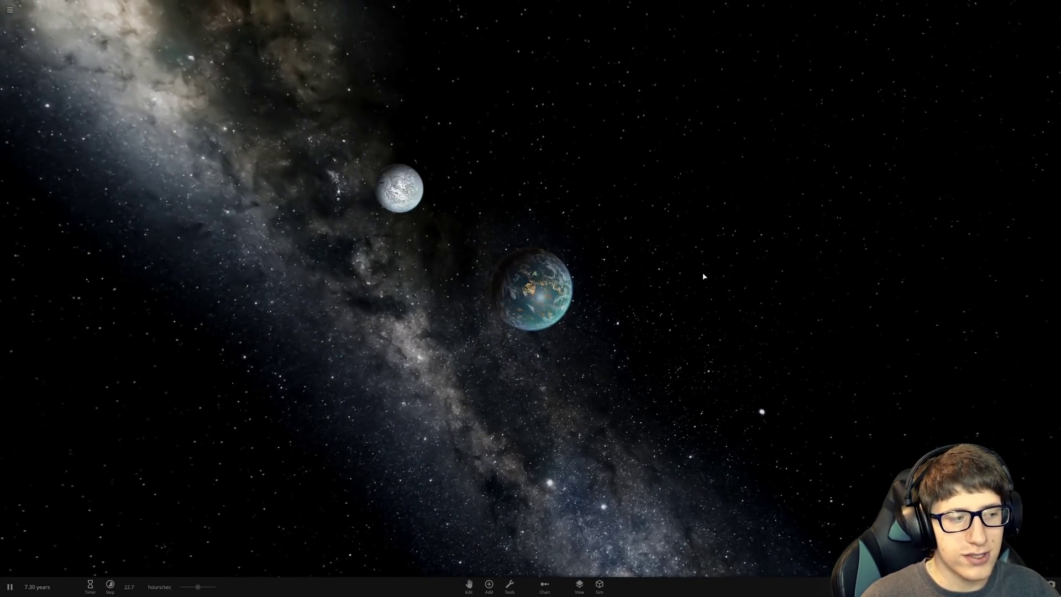
key("space")
- Focus on Bont to examine its surface up close, and view the orbiting pair from different angles
double_click(666, 244)
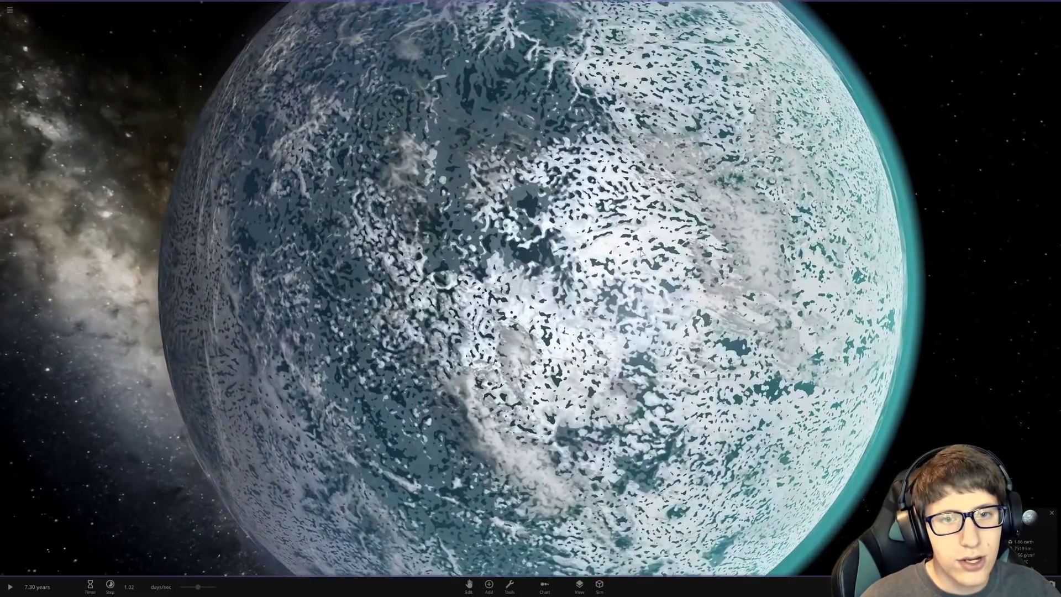
scroll(640, 281, "down", 6)
left_click_drag(641, 284, 829, 249)
key("space")
key("space")
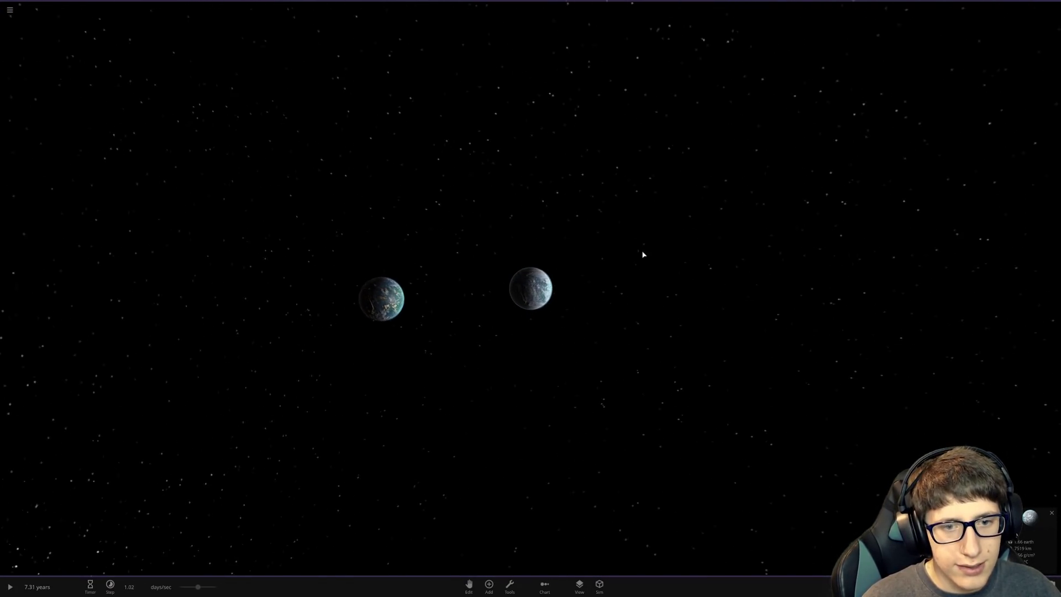
left_click_drag(640, 255, 695, 244)
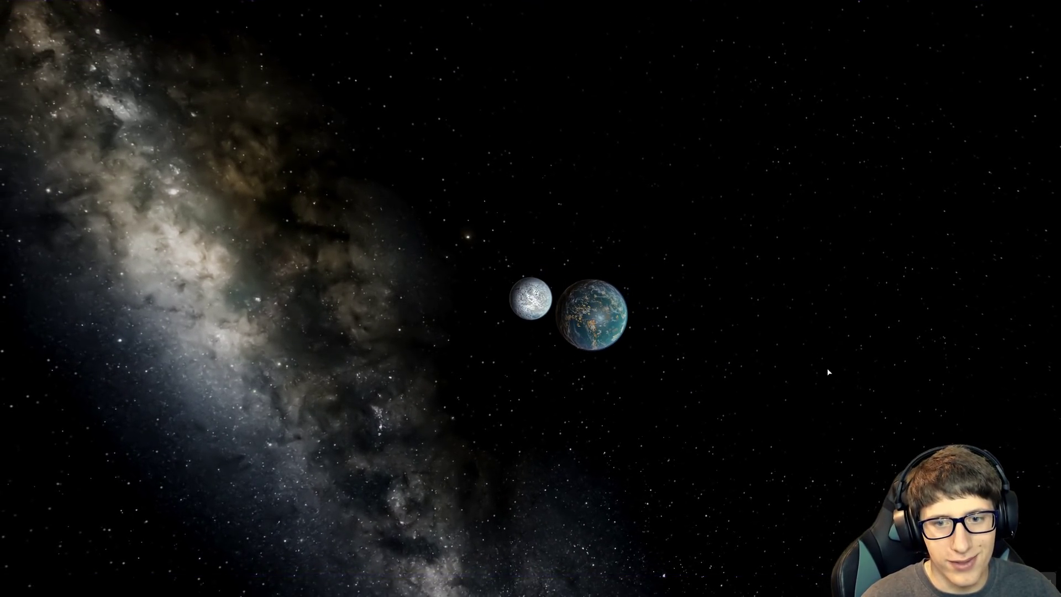